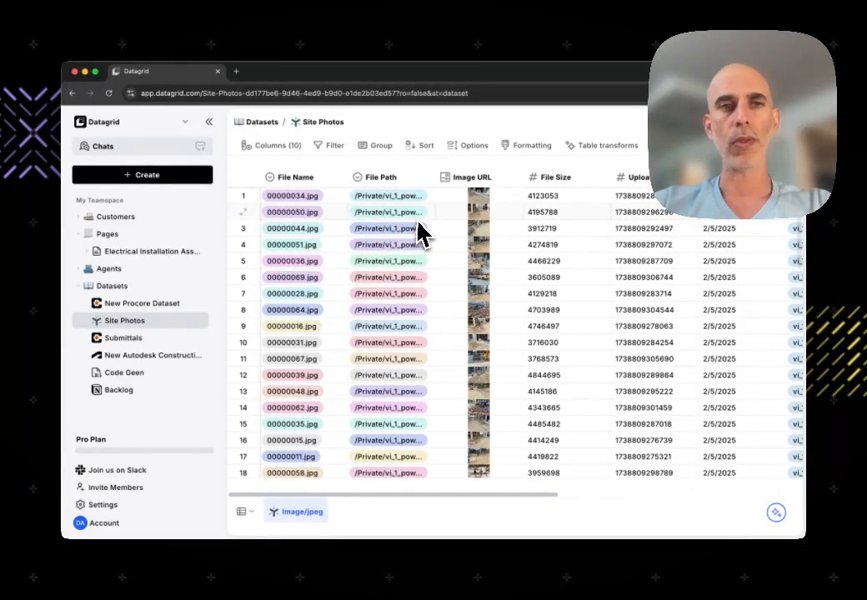
Browse the Site Photos dataset, collapse the navigation sidebar and open the details of the first row.
scroll(470, 395, down, 10)
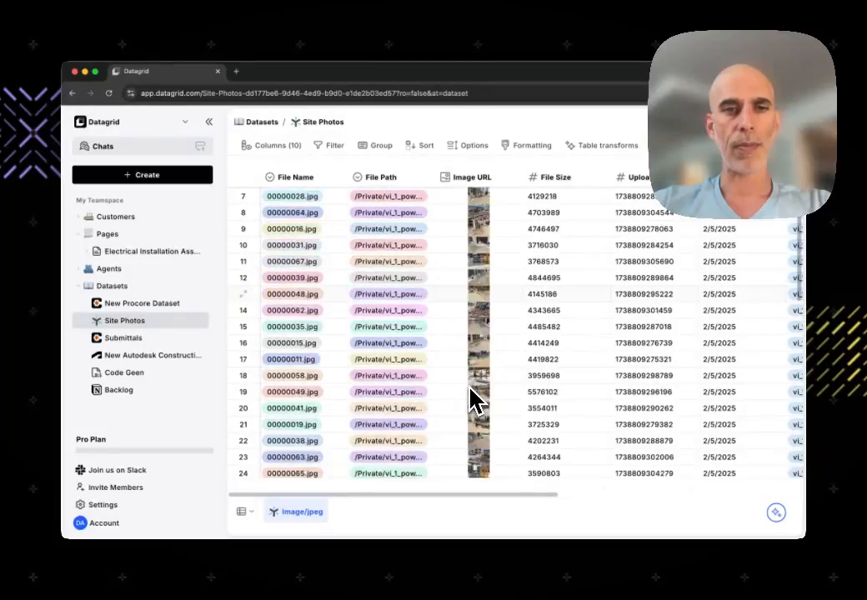
scroll(470, 399, up, 10)
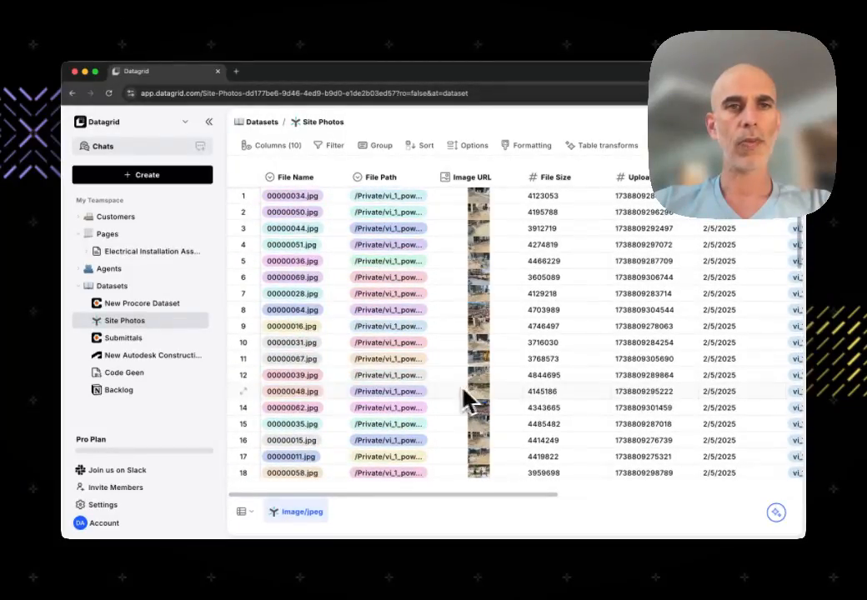
click(209, 121)
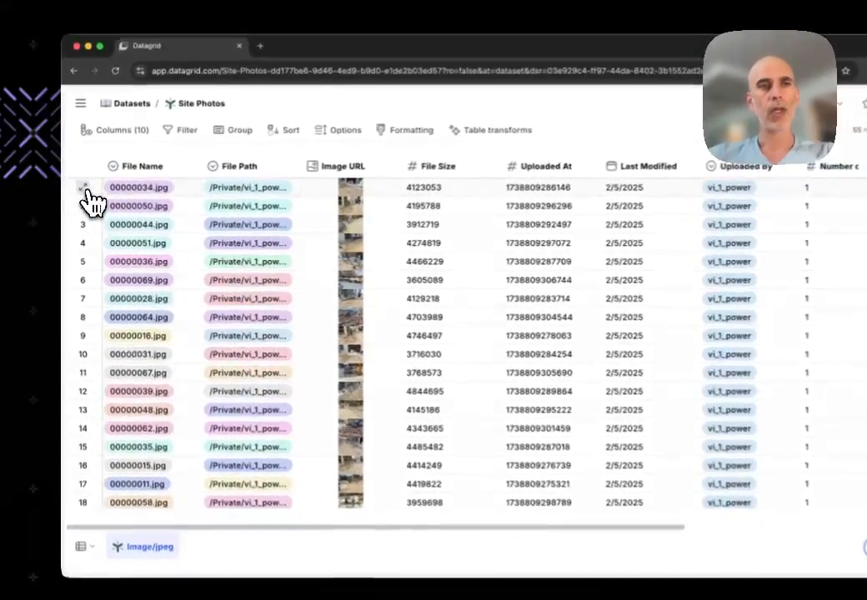
click(80, 196)
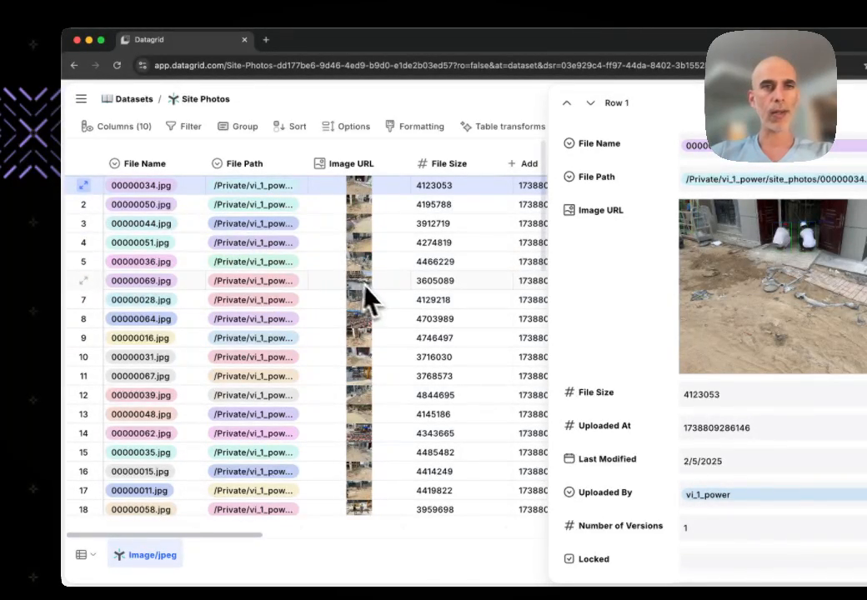
Insert an AI column before the Image URL column and move its configuration dialog clear of the row details.
click(350, 171)
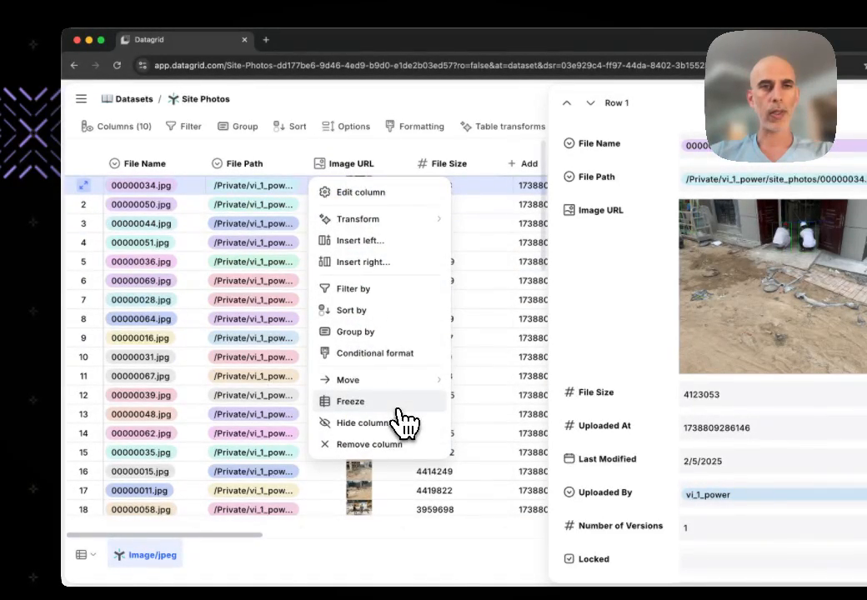
click(392, 241)
click(360, 309)
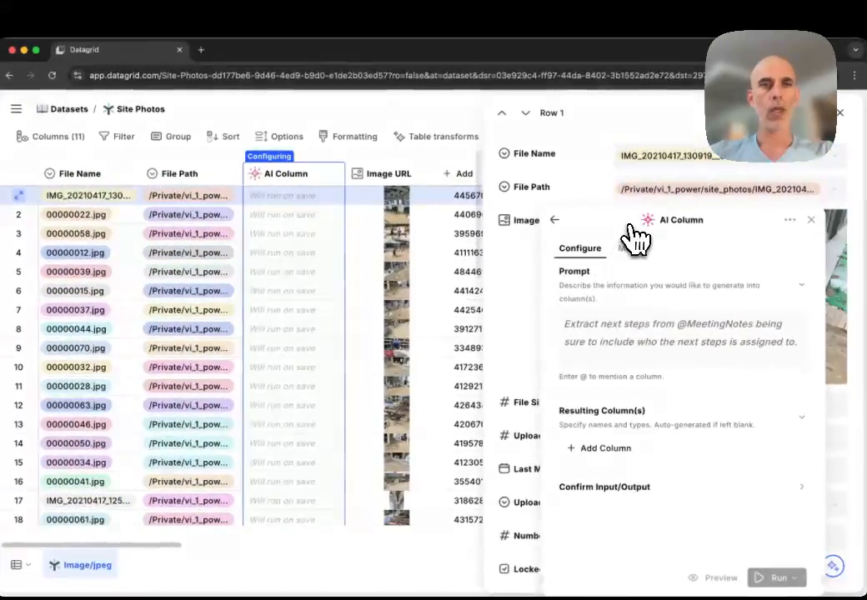
drag(680, 215, 217, 161)
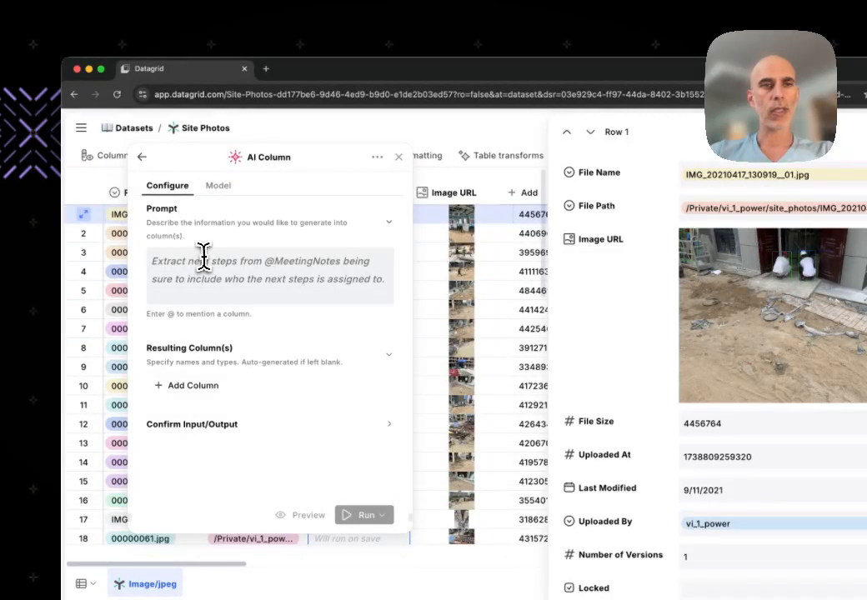
Write the AI column prompt "Generate a title and description based off of" followed by a reference to the Image URL column.
click(204, 264)
text(Generate a)
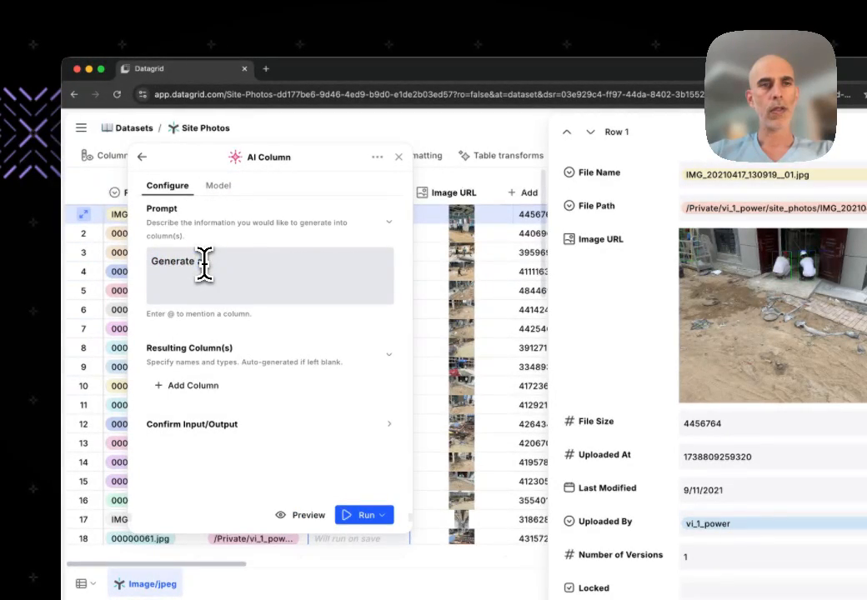
text( title and description based off of im)
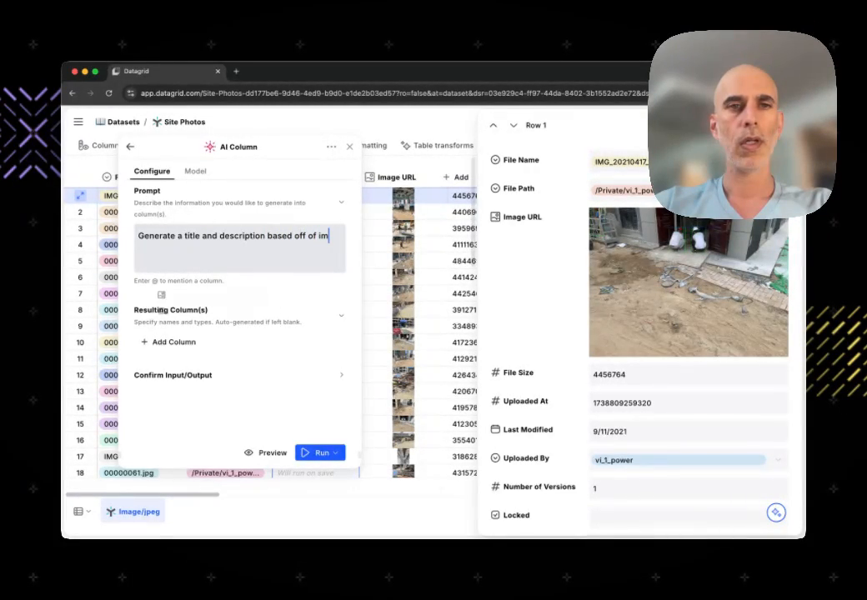
key(Return)
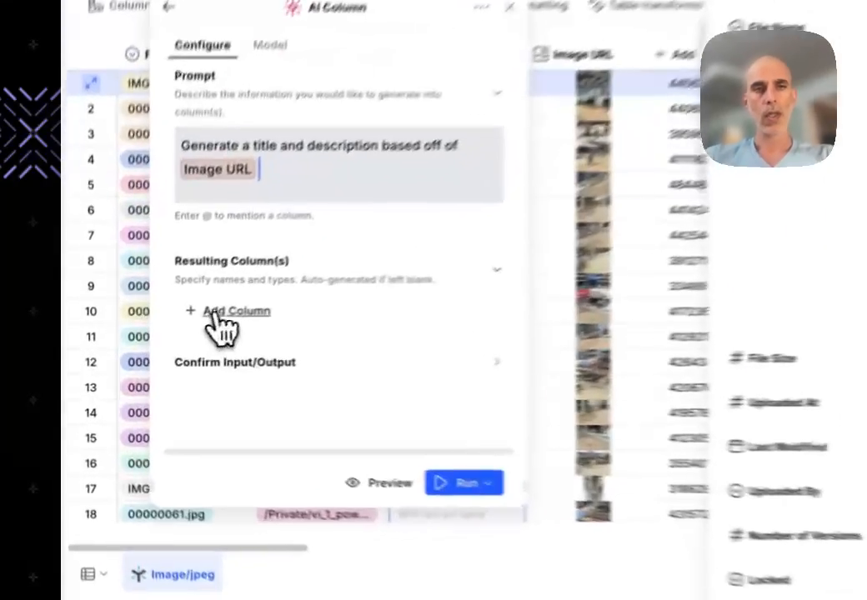
Add a String result column named "title" with the prompt "short, concise, capture the escence".
click(175, 342)
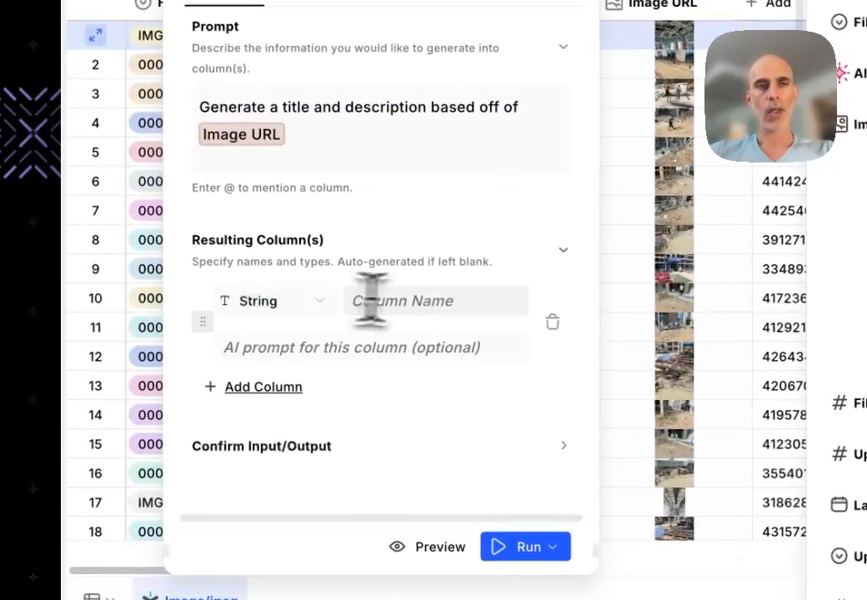
click(382, 300)
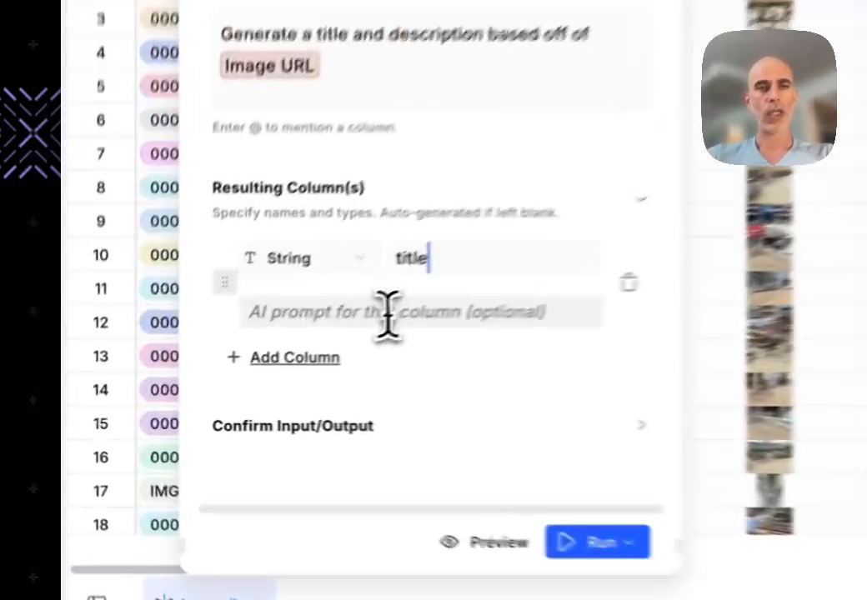
click(217, 370)
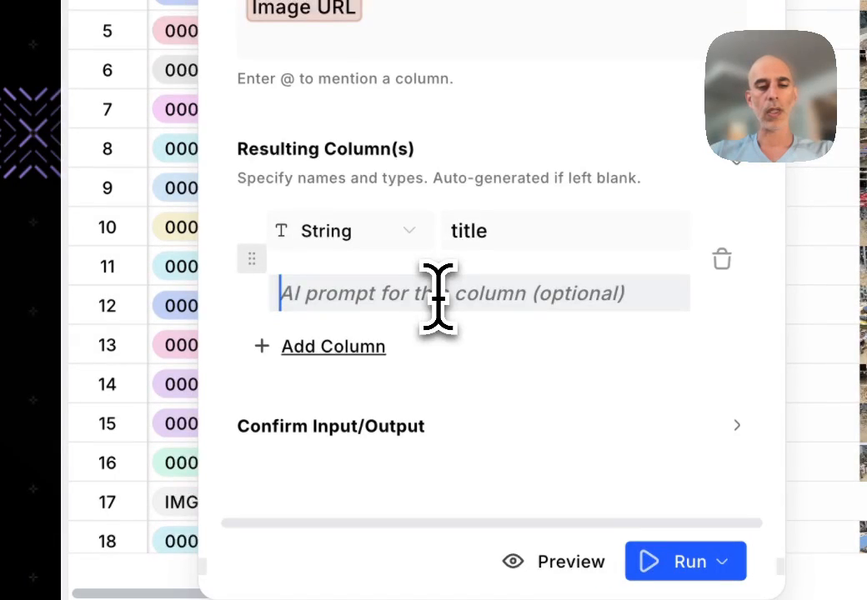
text(short, concise, capture the escence)
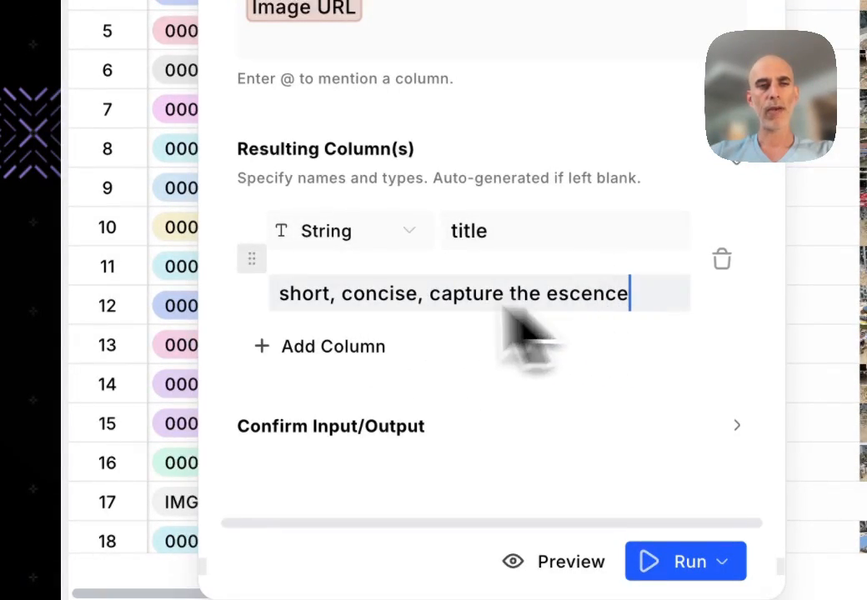
Add a second String result column named "descriiption" with the prompt "Longer form description about what's happening. Include people, materials, and place.".
click(292, 334)
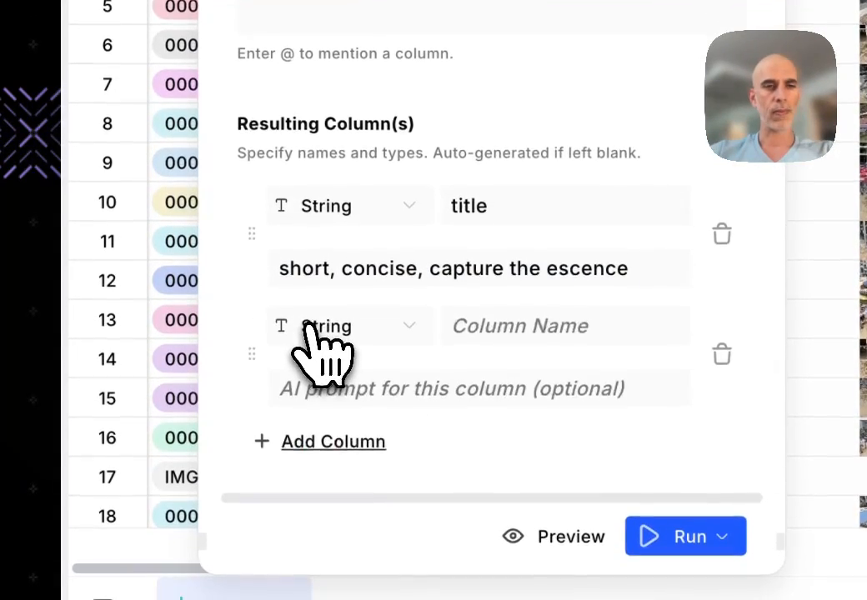
click(461, 329)
text(desc)
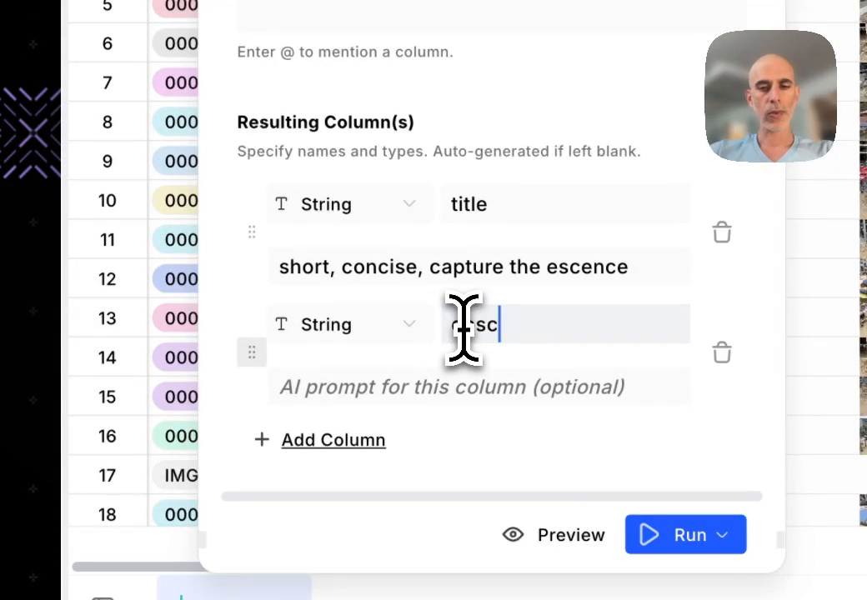
text(rit)
key(BackSpace)
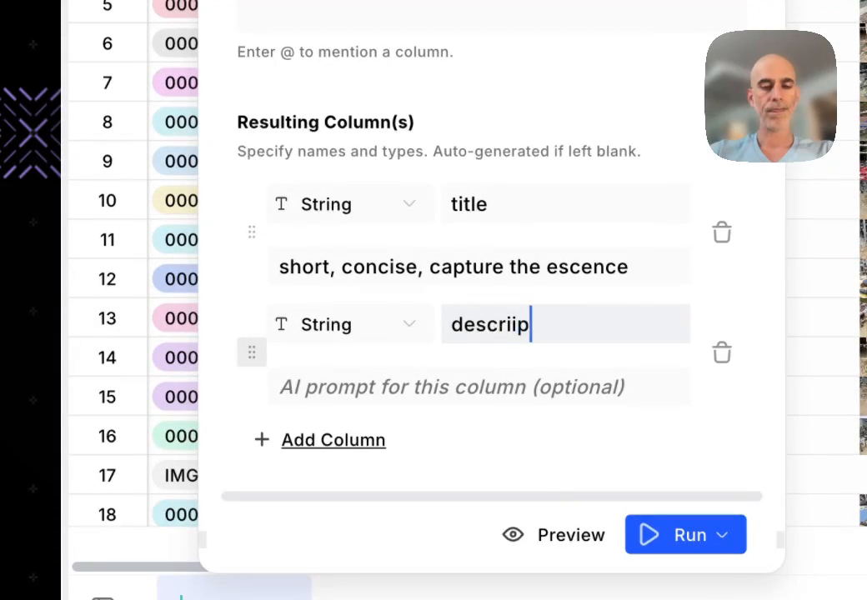
click(290, 390)
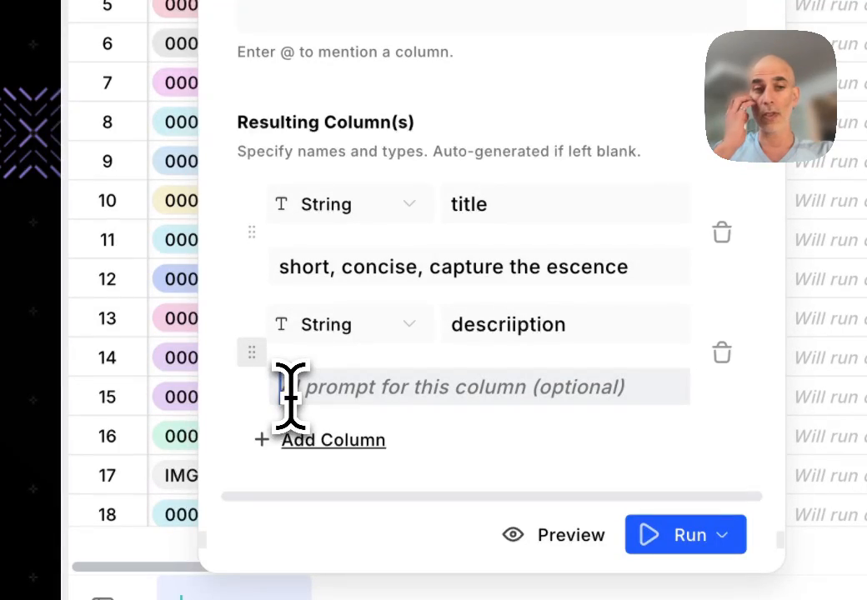
text(Longer form d)
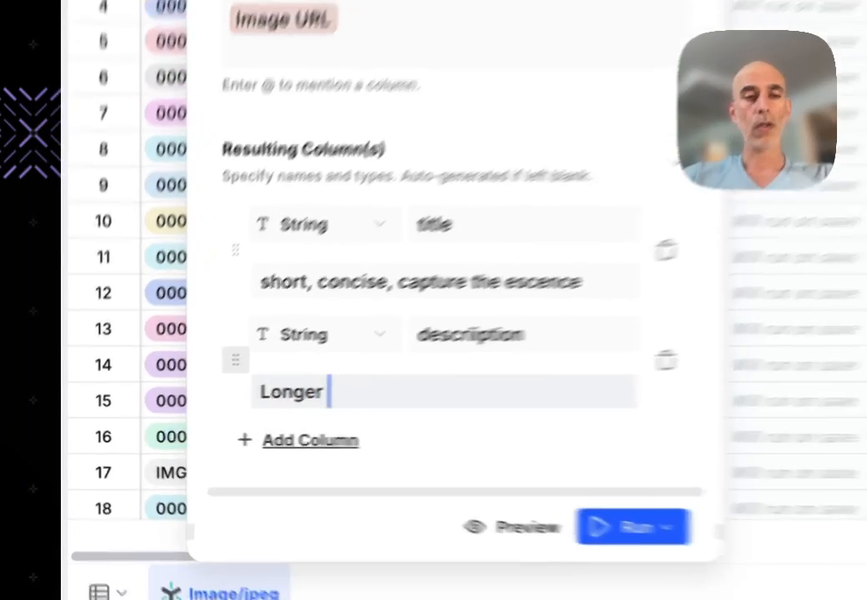
text(escription about what's)
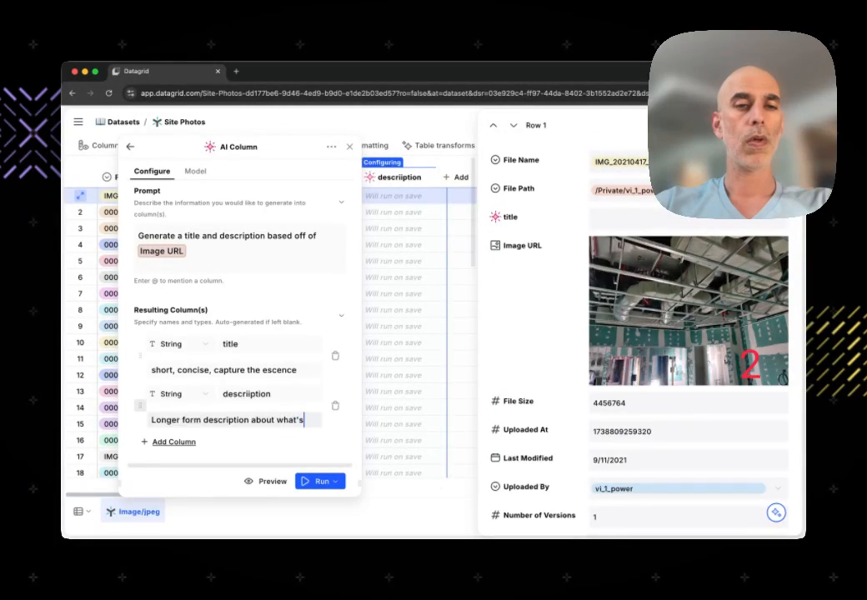
text( happening. Include people, materi)
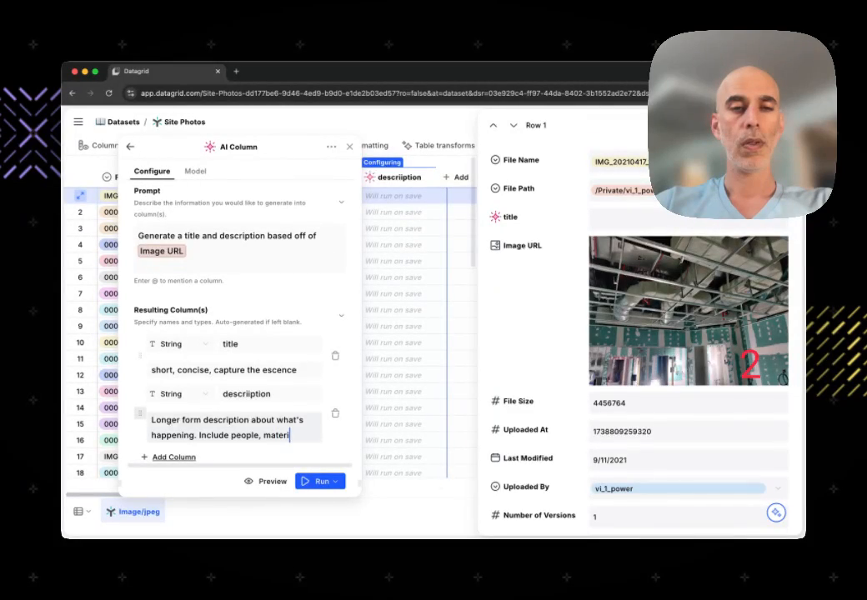
text(and place.)
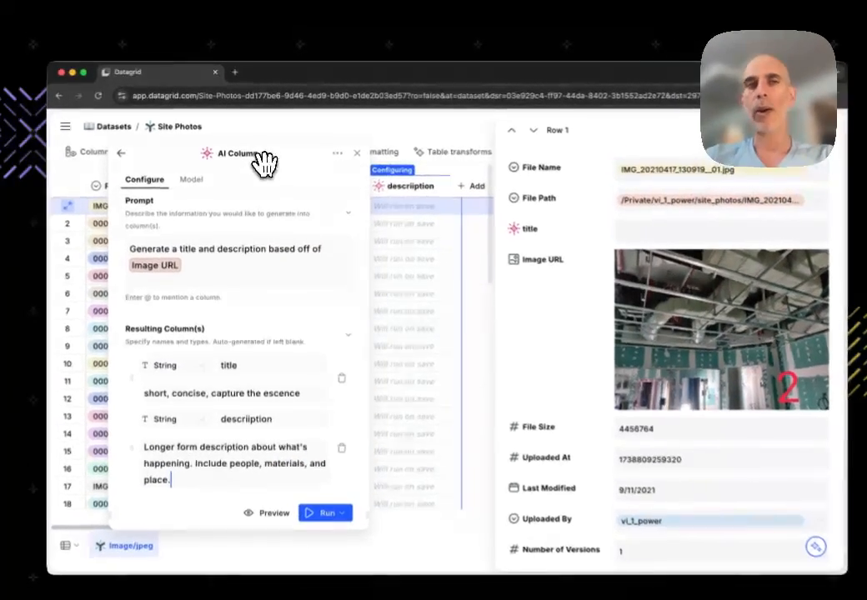
Close the row details, move the AI Column dialog off the new columns and run the generation for the first row only.
drag(264, 165, 237, 170)
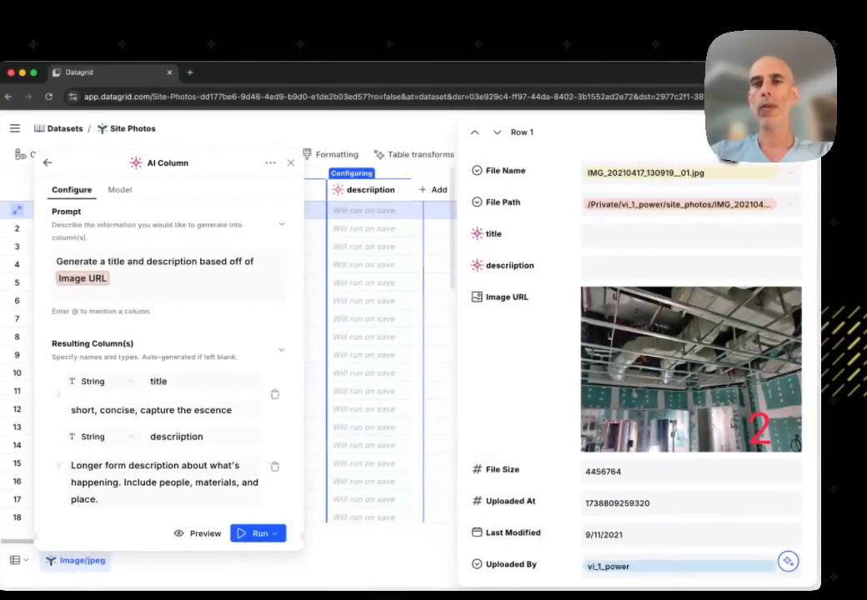
click(784, 132)
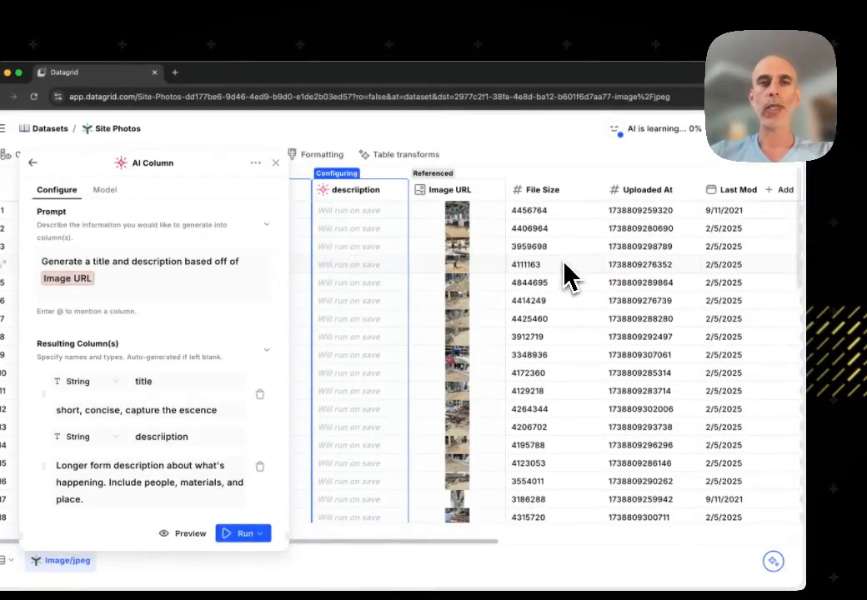
drag(205, 161, 686, 150)
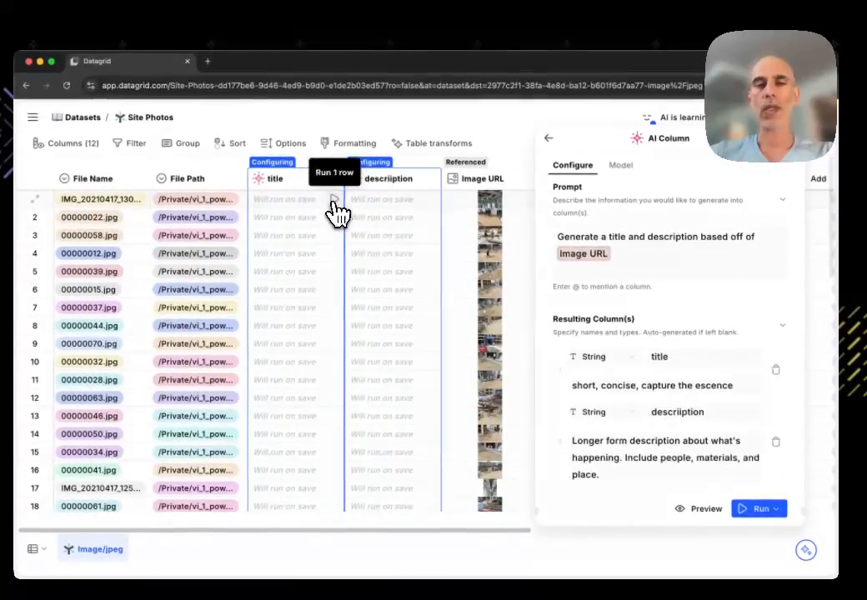
click(314, 210)
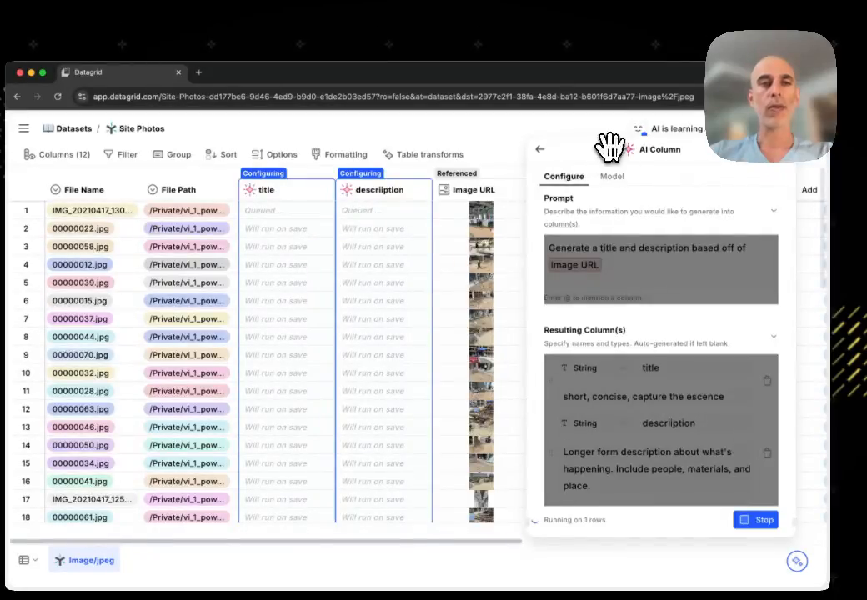
Open the first row's details beside the AI Column dialog and check the generated title and description against the photo.
drag(608, 146, 209, 139)
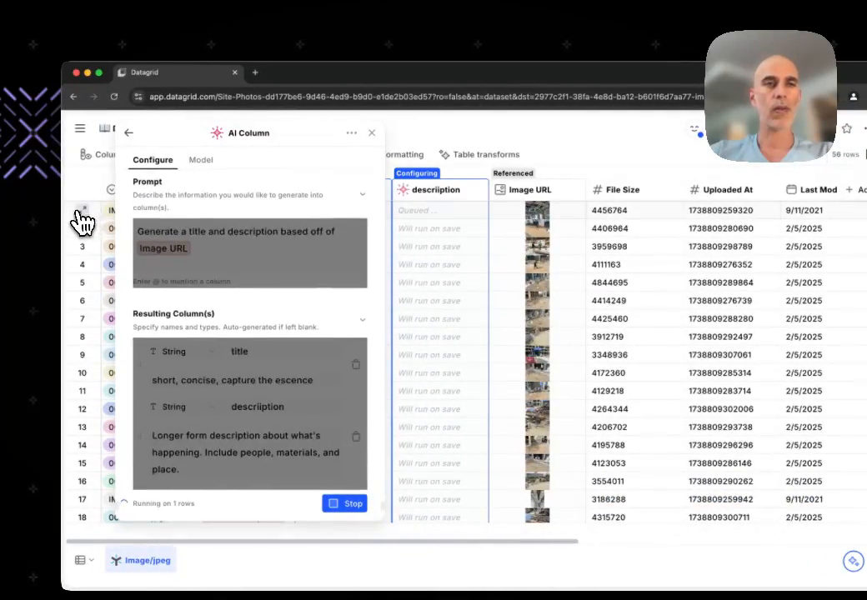
click(82, 210)
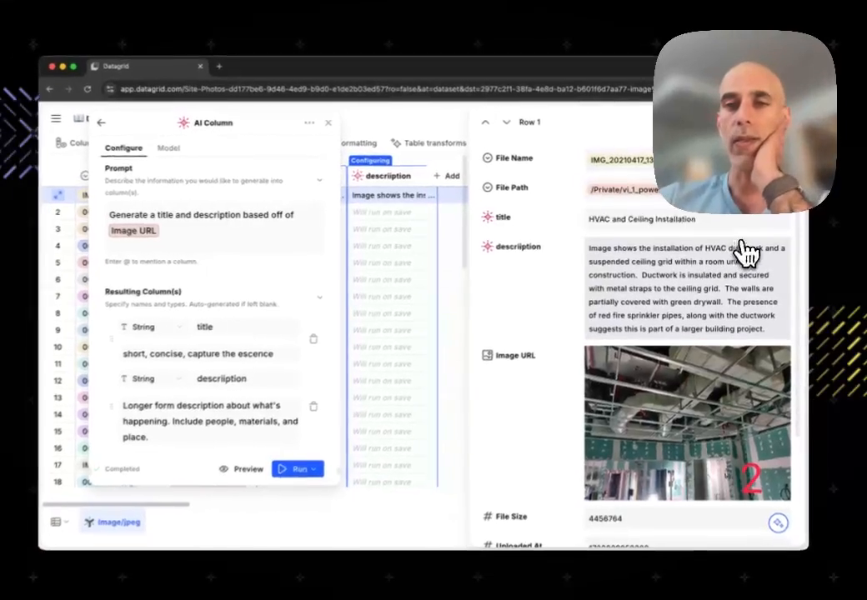
scroll(742, 254, down, 2)
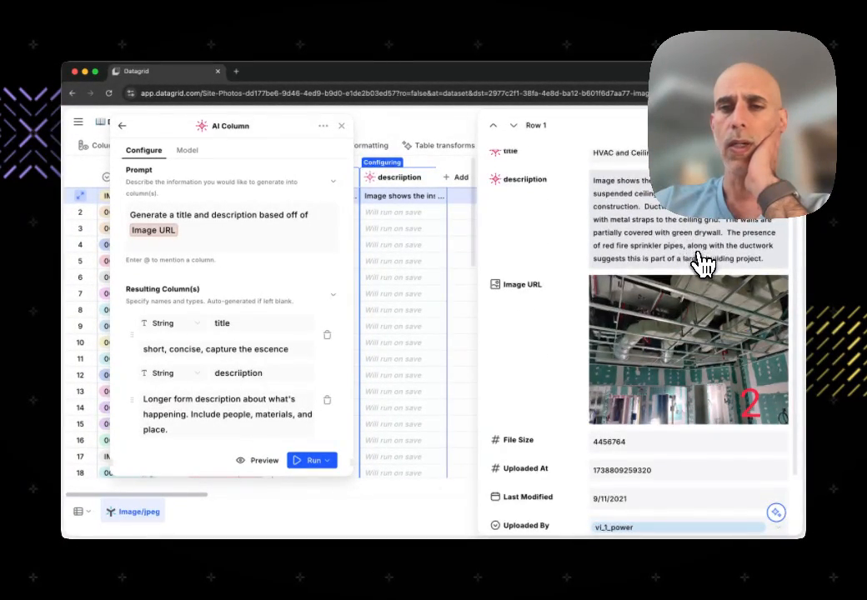
scroll(703, 261, down, 2)
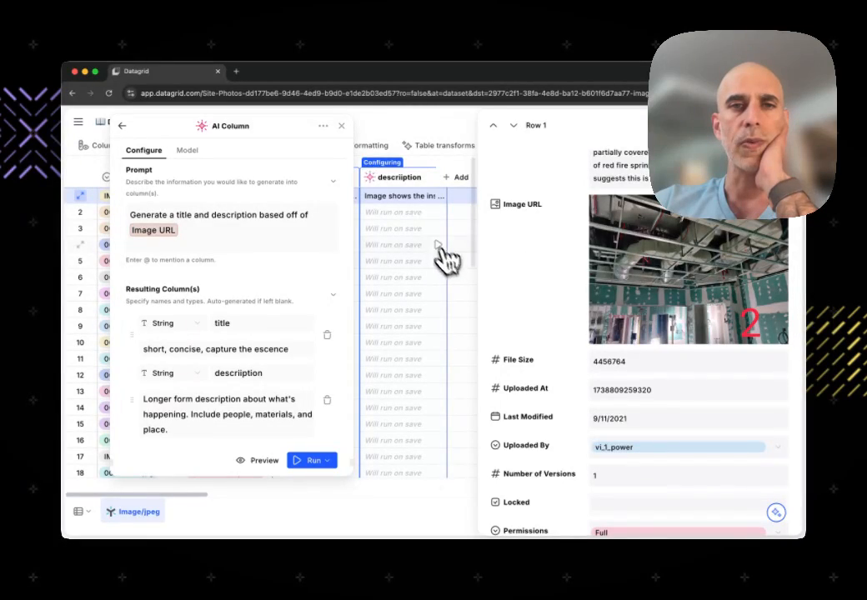
Run the AI columns for the second row and compare its generated title and description with the photo.
click(438, 212)
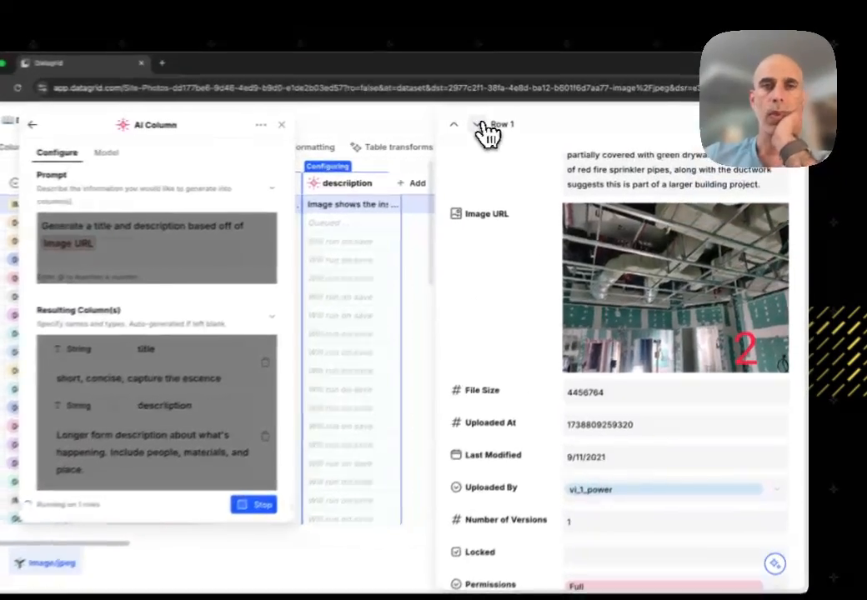
click(512, 125)
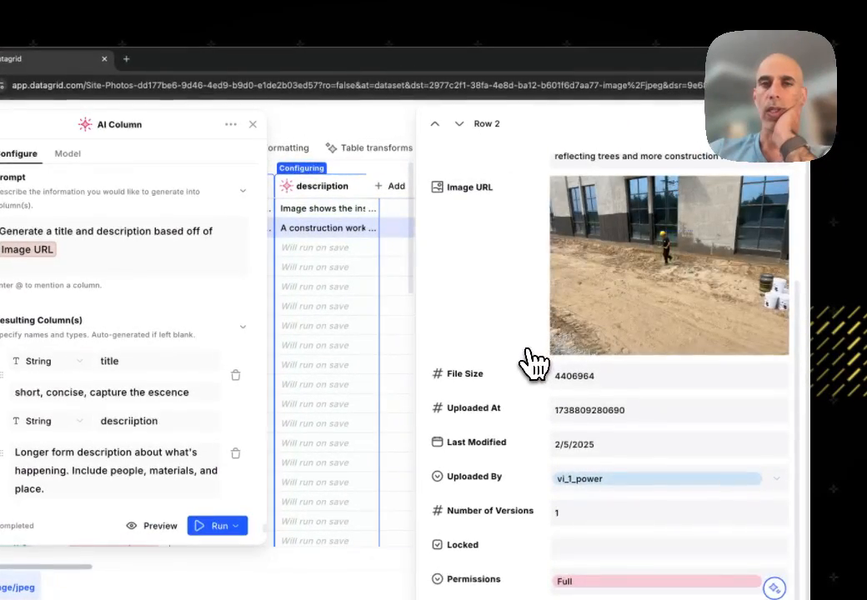
scroll(532, 362, up, 3)
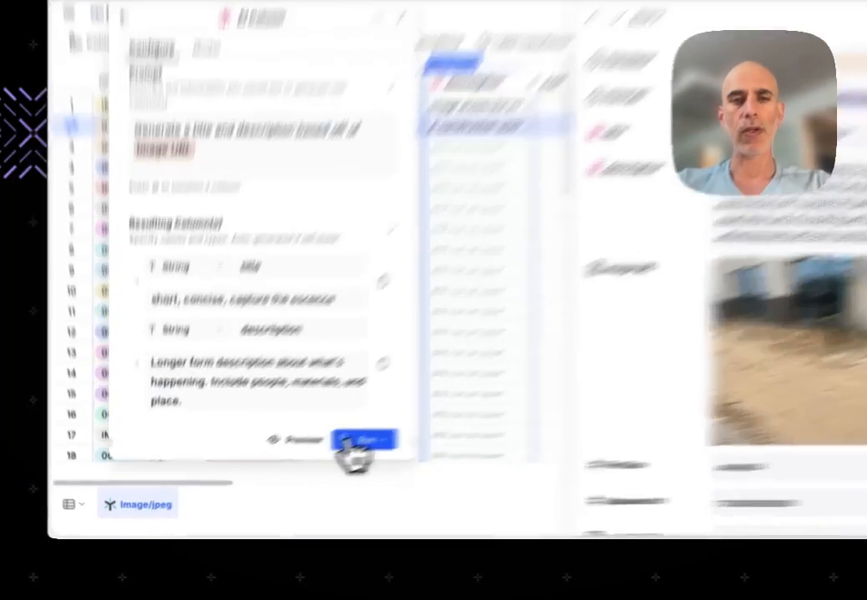
Run the AI columns on the remaining 54 loaded rows.
click(307, 462)
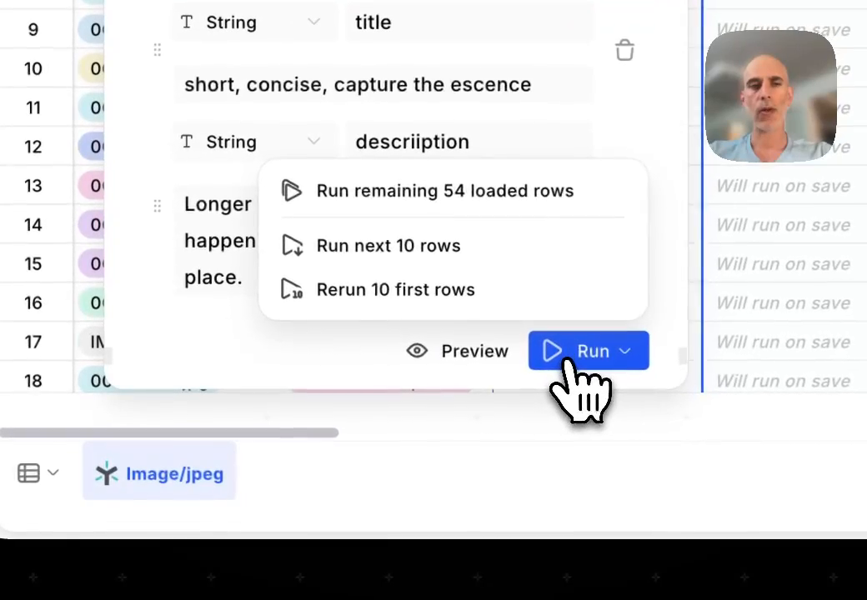
click(409, 208)
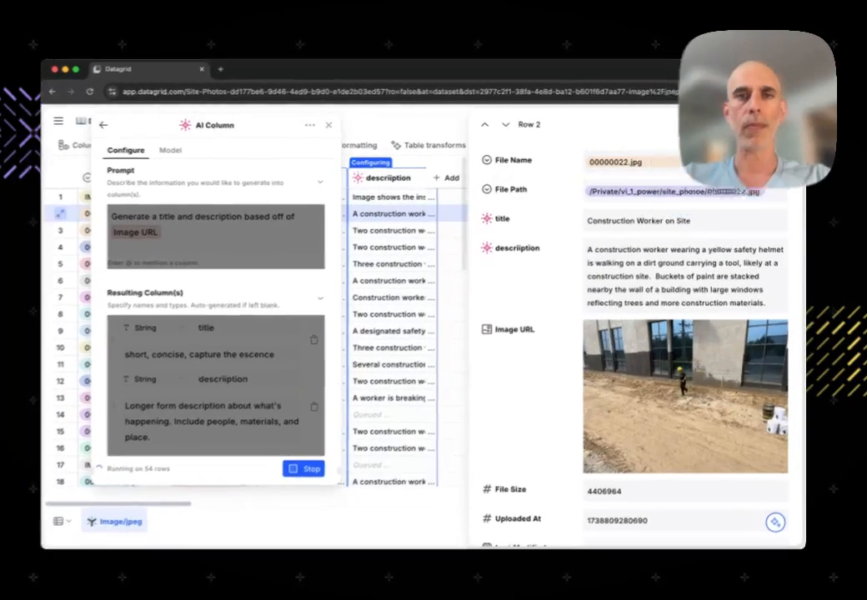
Close the row details, insert a new AI Column directly after the Image URL column and open its configuration.
click(783, 125)
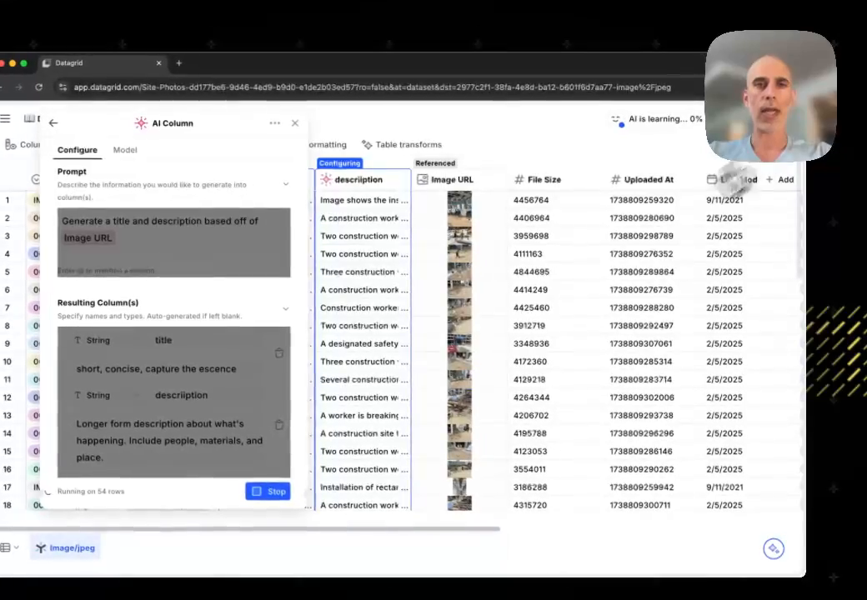
scroll(457, 358, right, 3)
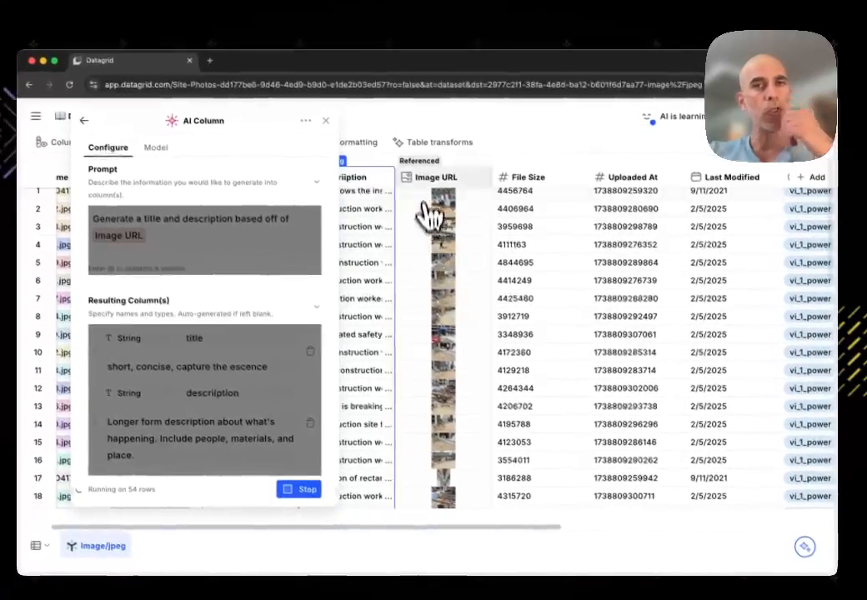
click(441, 183)
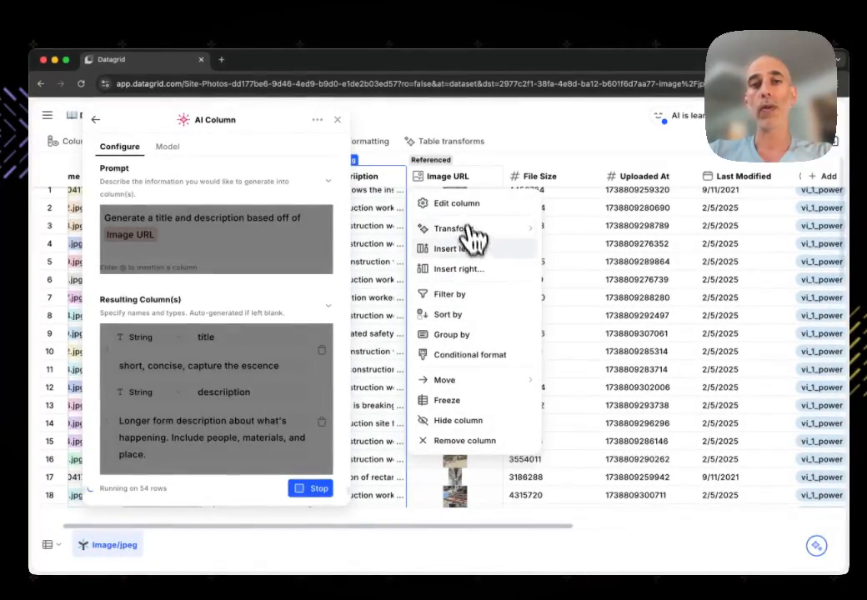
click(482, 272)
click(493, 317)
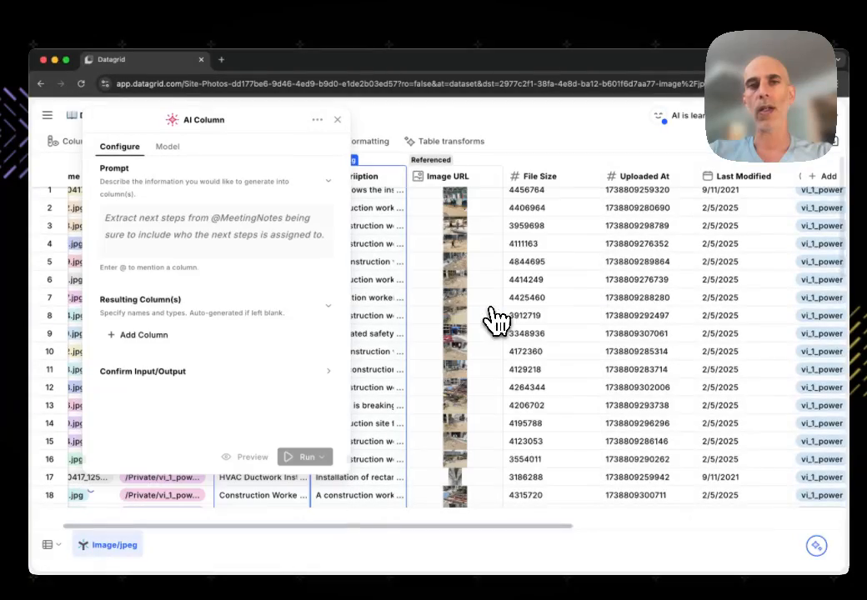
click(547, 188)
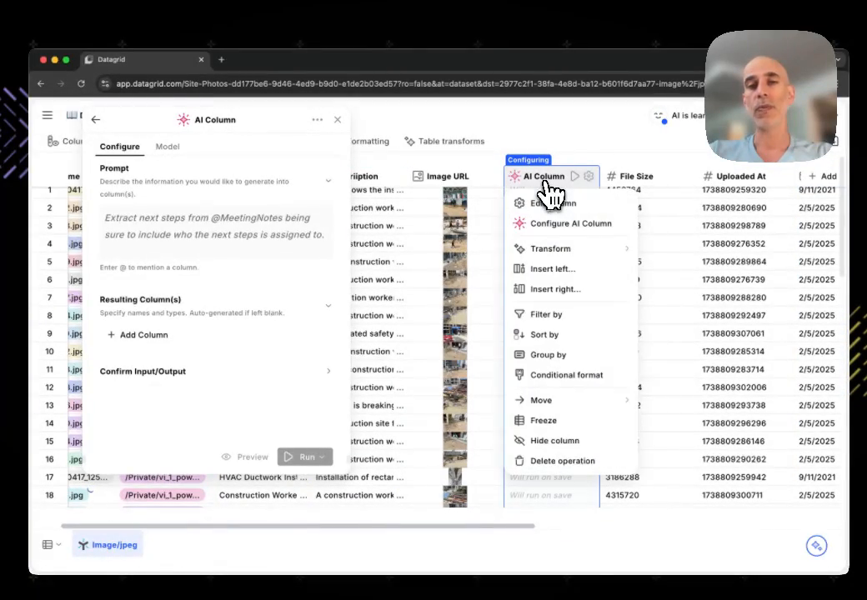
click(553, 225)
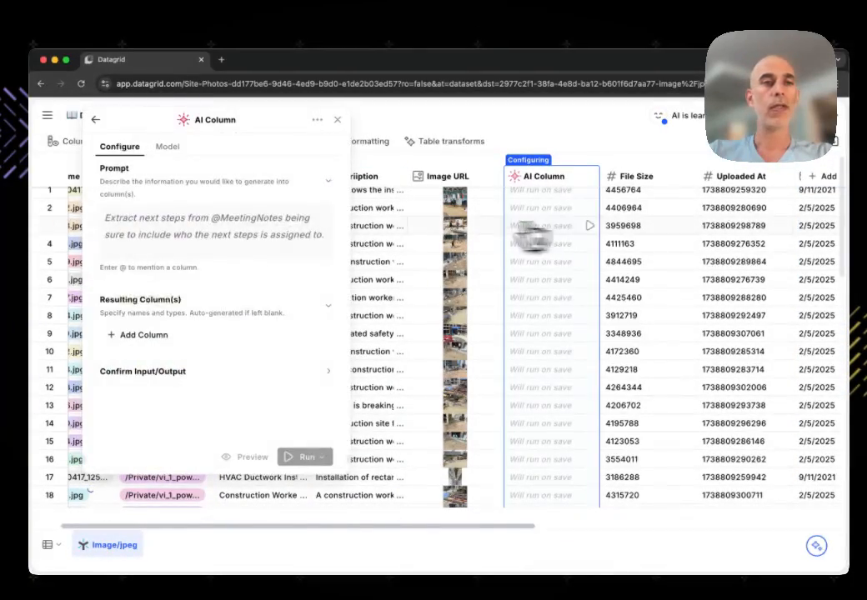
Write the prompt "Detect PPE from Image URL" for the new AI column, with Image URL as a column reference.
click(188, 239)
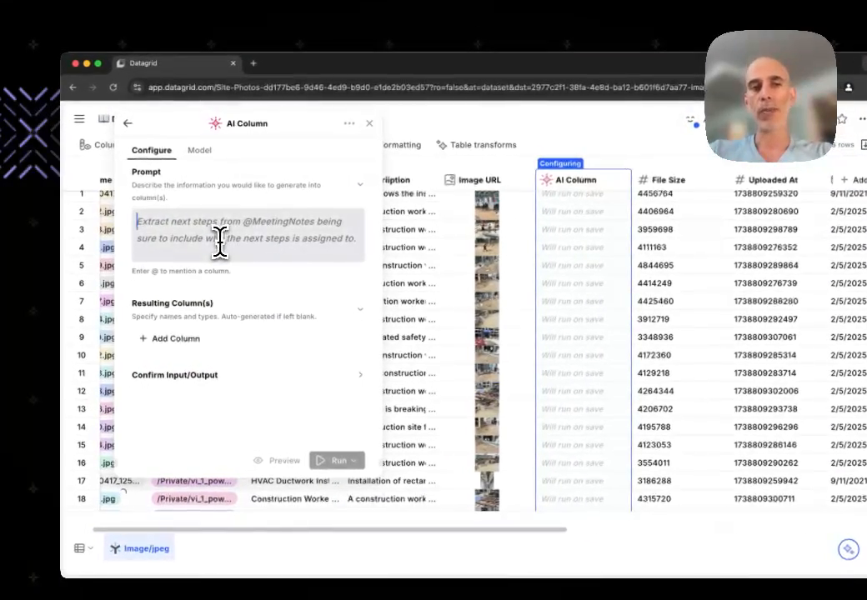
text(Detect )
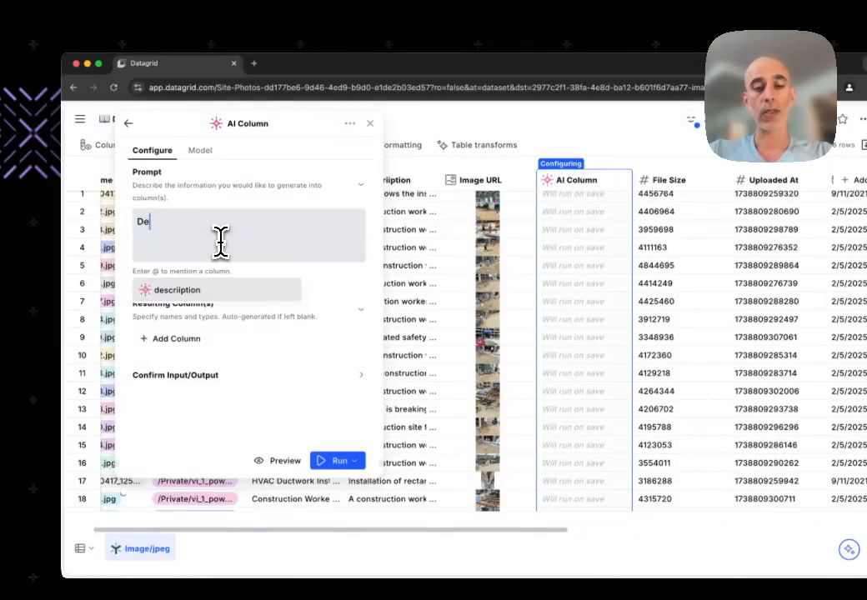
text(PPE)
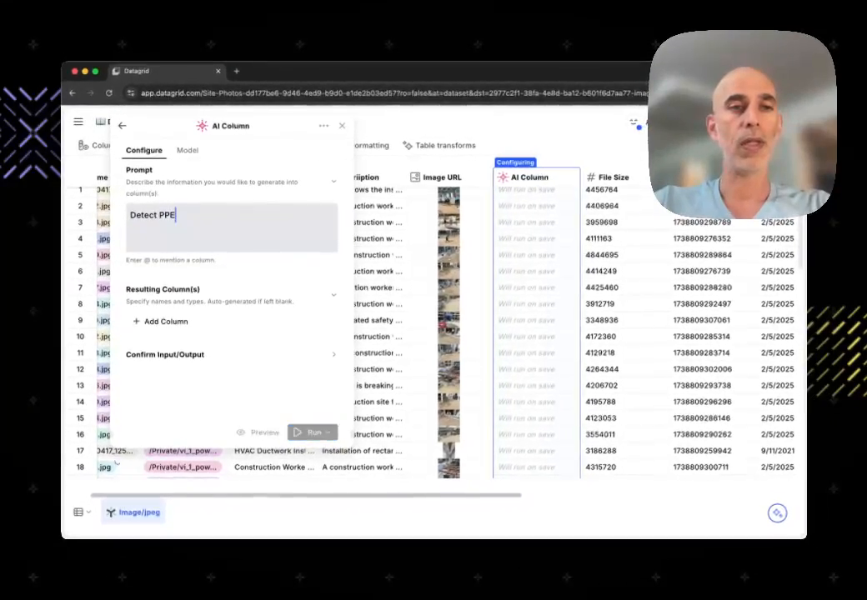
text( from im)
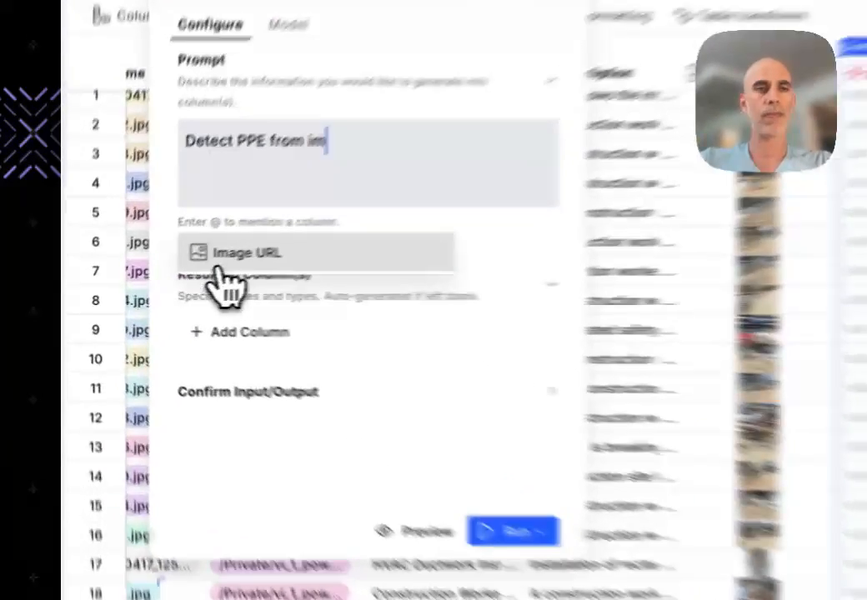
click(155, 278)
Add a String result column named "List of PPE" and run it for the first row only.
click(310, 339)
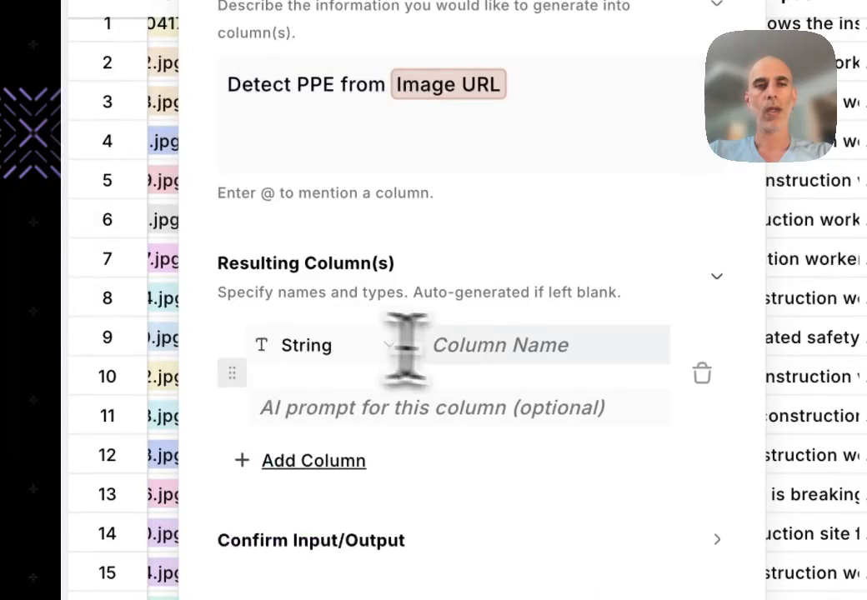
text(List of )
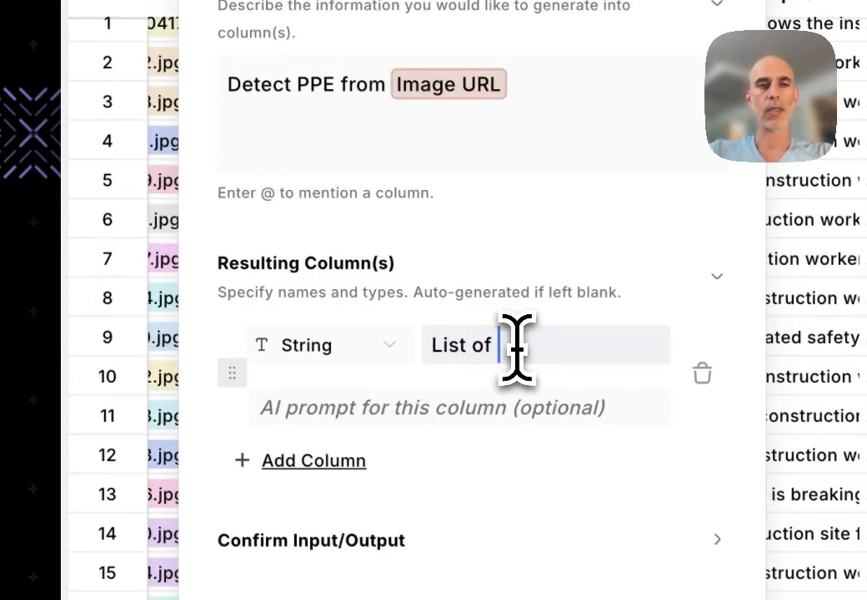
text(PPE)
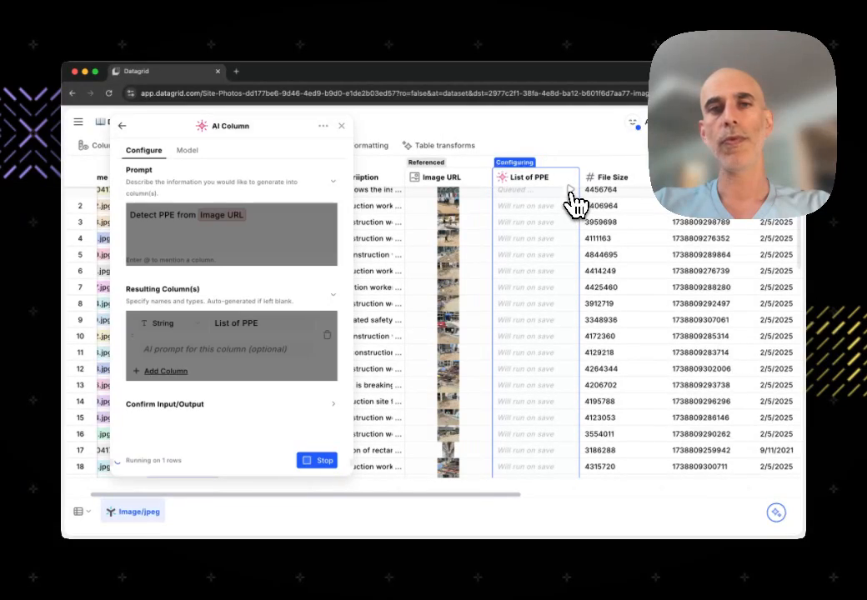
Move the AI Column dialog aside and open the first row's details to compare its List of PPE with the photo.
drag(282, 130, 325, 127)
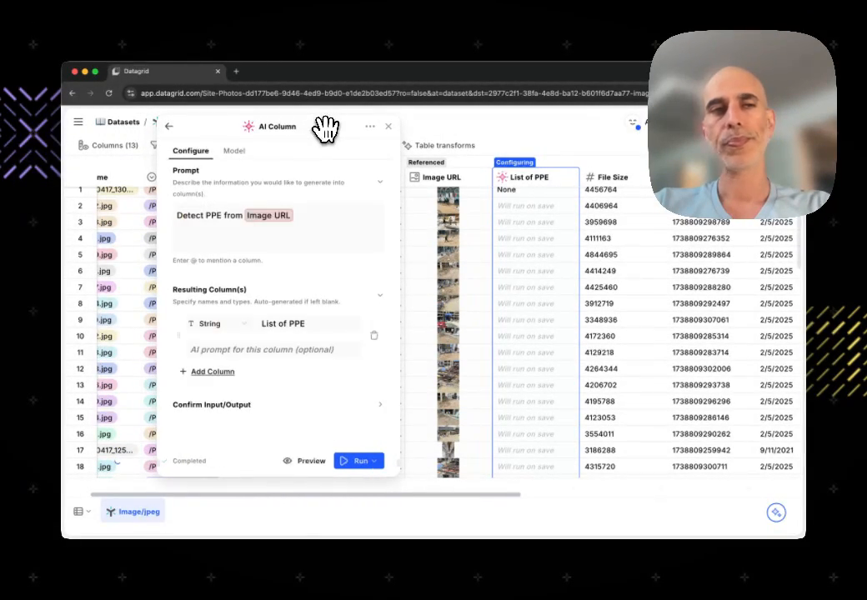
scroll(126, 238, up, 1)
scroll(125, 238, left, 1)
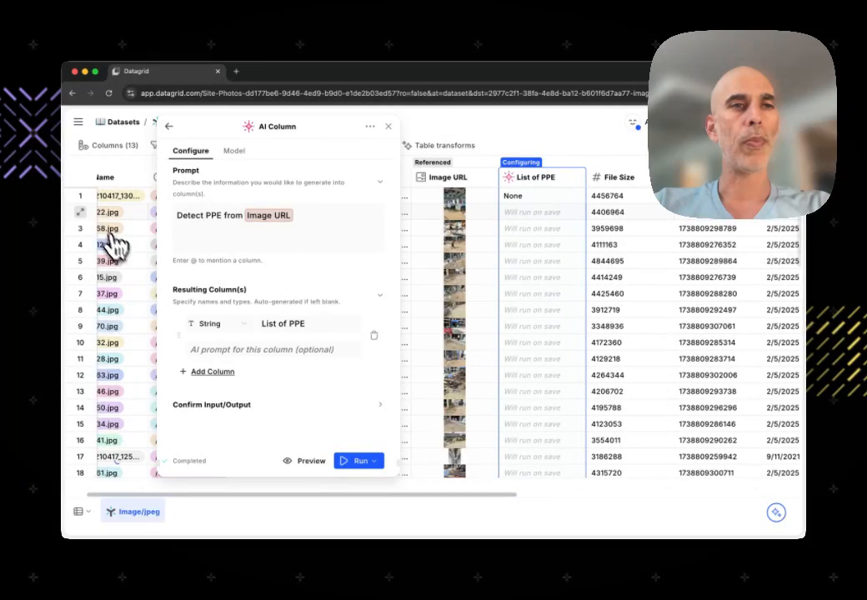
click(82, 197)
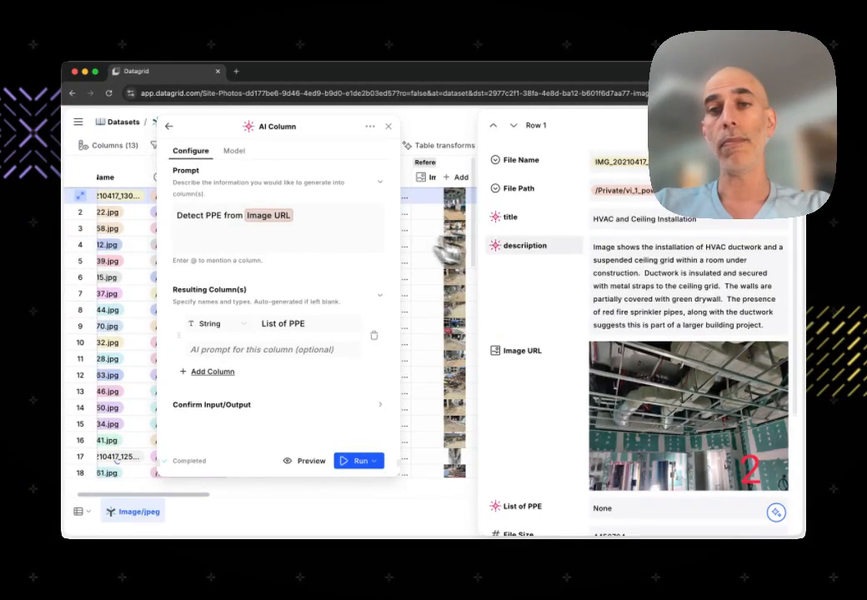
scroll(546, 266, down, 4)
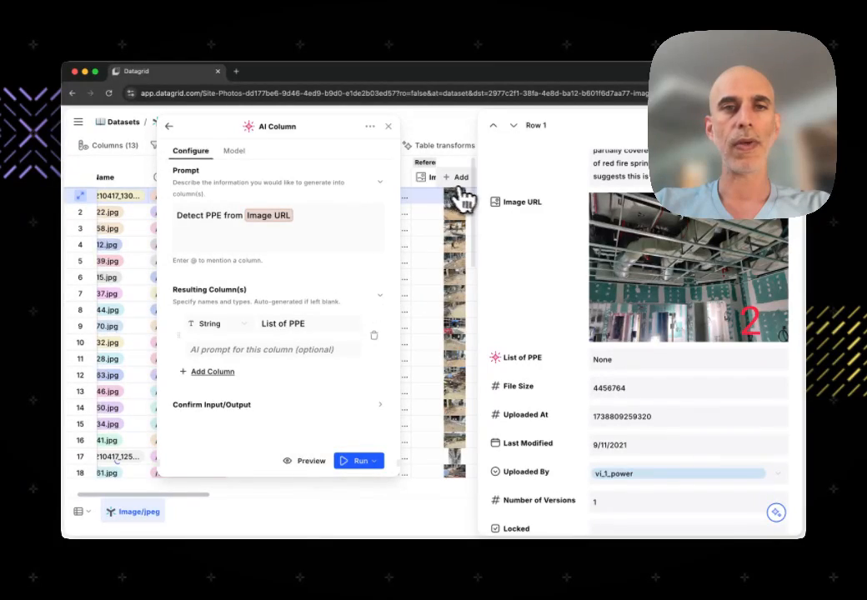
Close the AI Column dialog and run List of PPE on the second and third rows, comparing each result with its photo.
scroll(428, 250, right, 3)
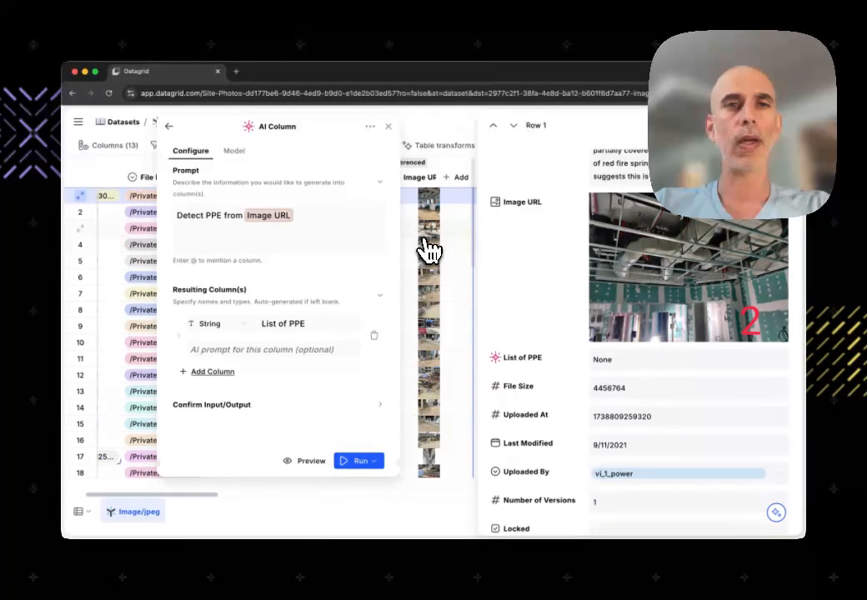
click(389, 128)
scroll(396, 234, right, 6)
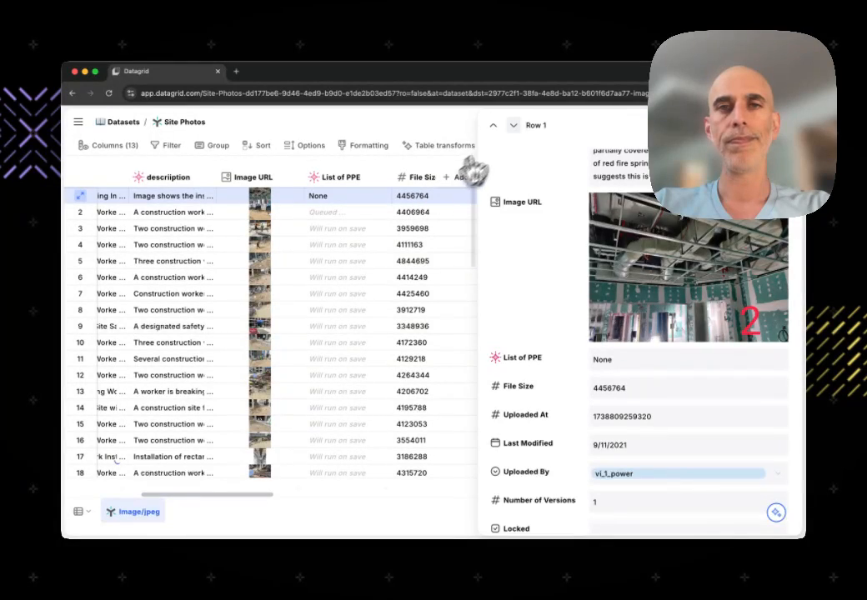
click(516, 125)
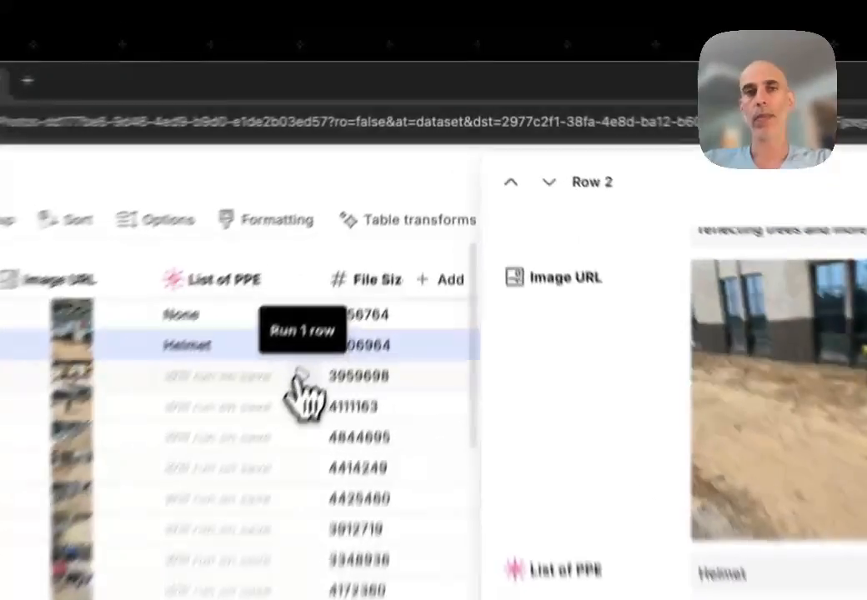
click(381, 229)
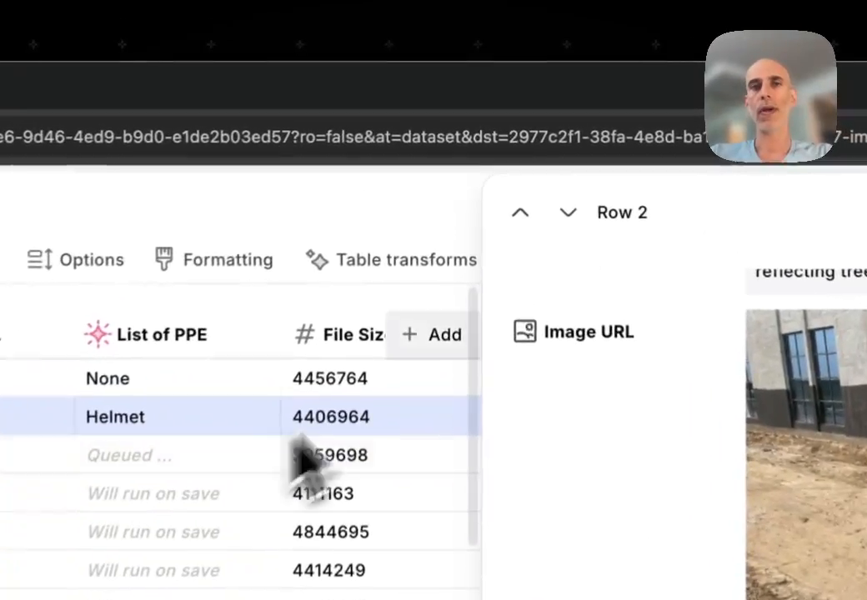
click(572, 220)
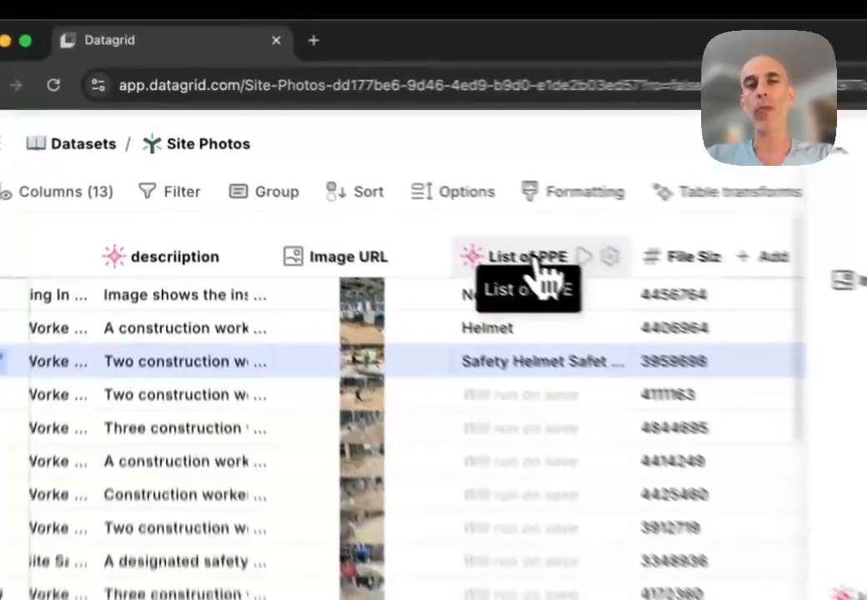
Reopen the List of PPE column's configuration and change its prompt to "Is the site safe based off of Image URL".
click(344, 177)
click(629, 388)
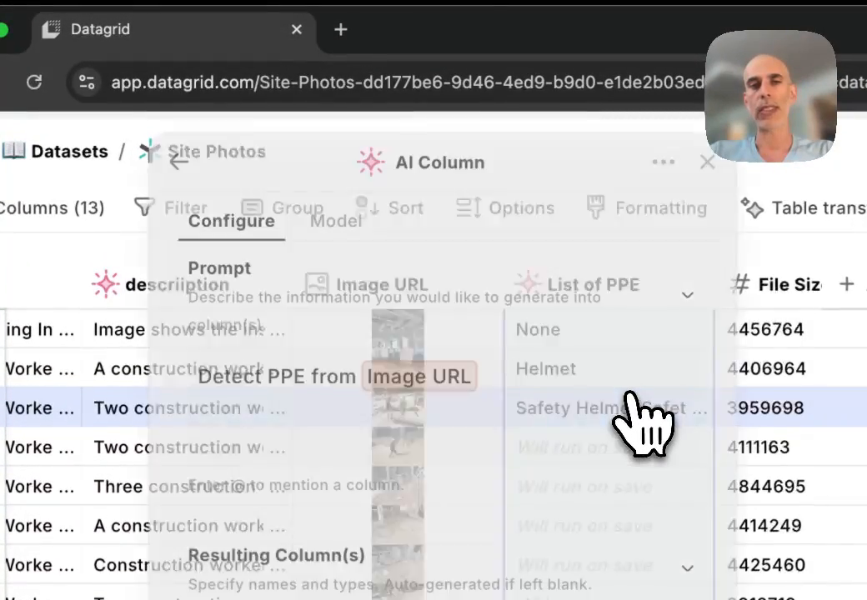
click(350, 382)
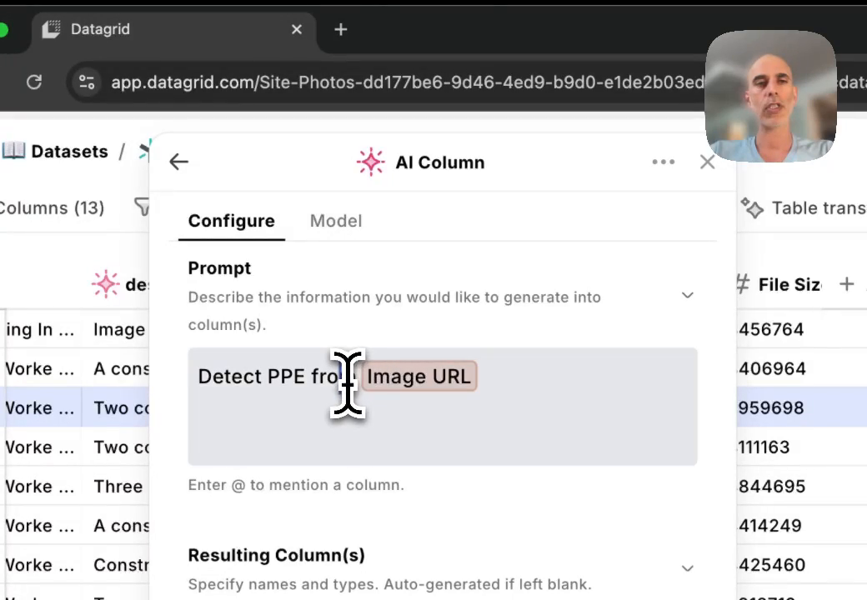
key(BackSpace)
key(BackSpace)
key(BackSpace)
key(BackSpace)
key(BackSpace)
key(BackSpace)
key(BackSpace)
key(BackSpace)
key(BackSpace)
key(BackSpace)
key(BackSpace)
key(BackSpace)
key(BackSpace)
key(BackSpace)
key(BackSpace)
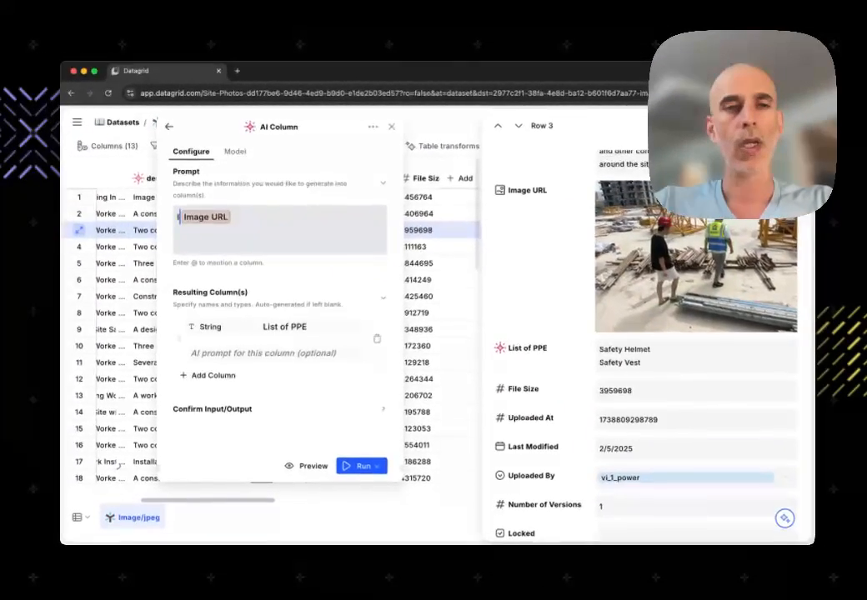
text(Is the sii)
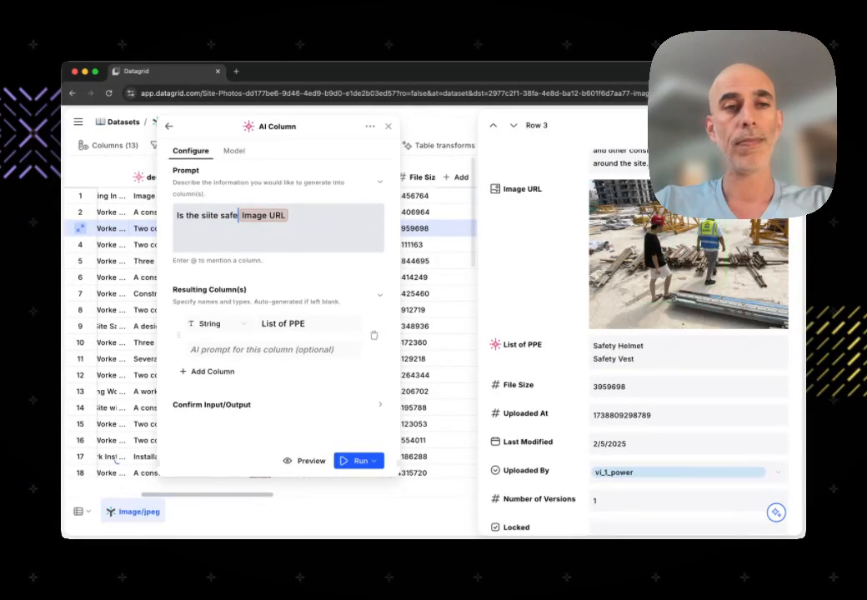
text(te safe)
drag(201, 216, 218, 218)
text(site)
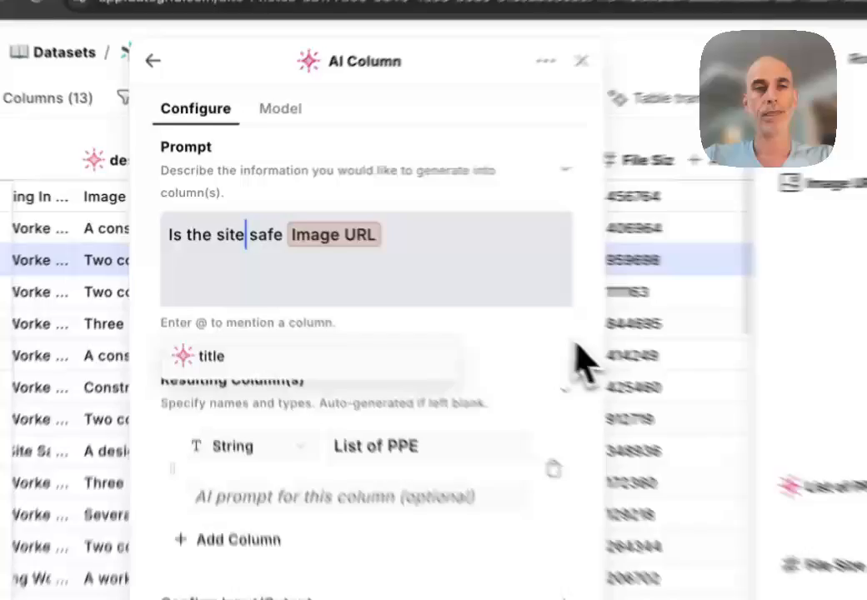
click(385, 270)
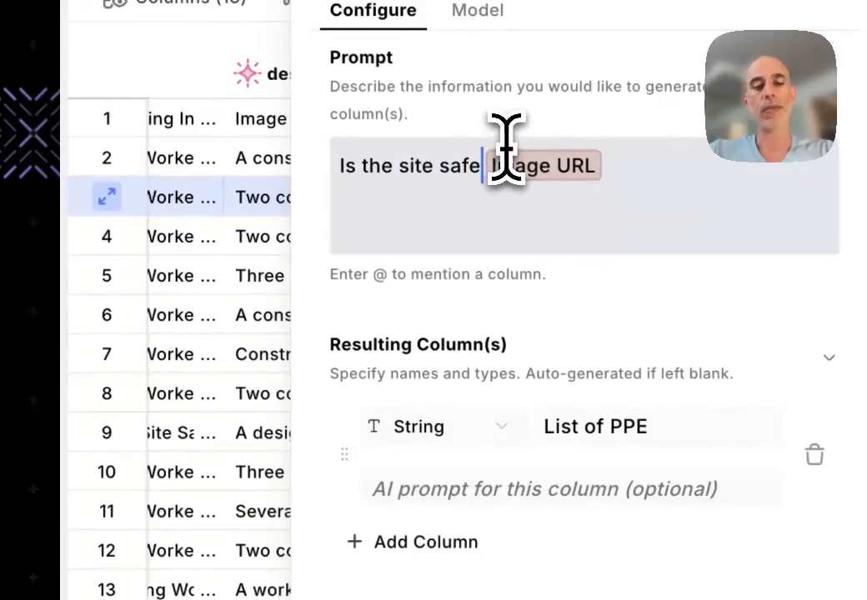
text(based )
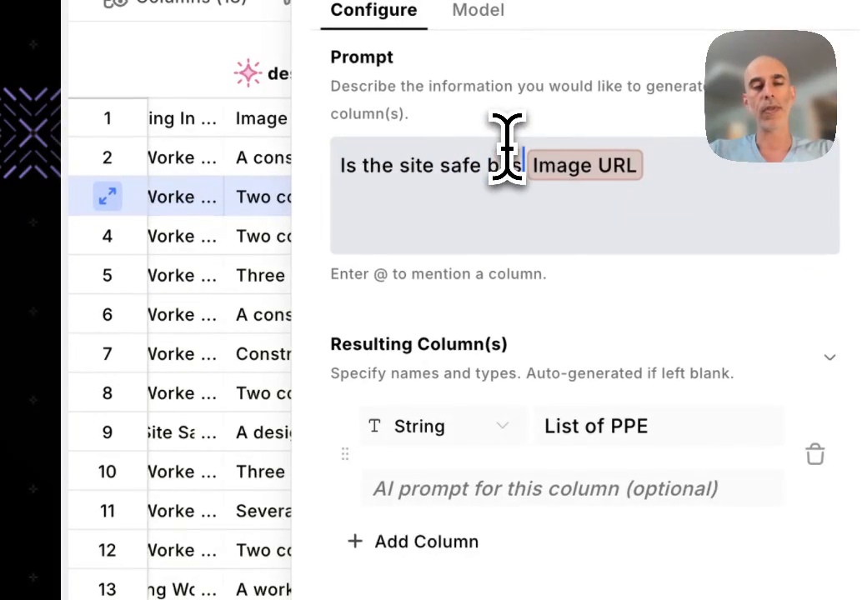
text(off of)
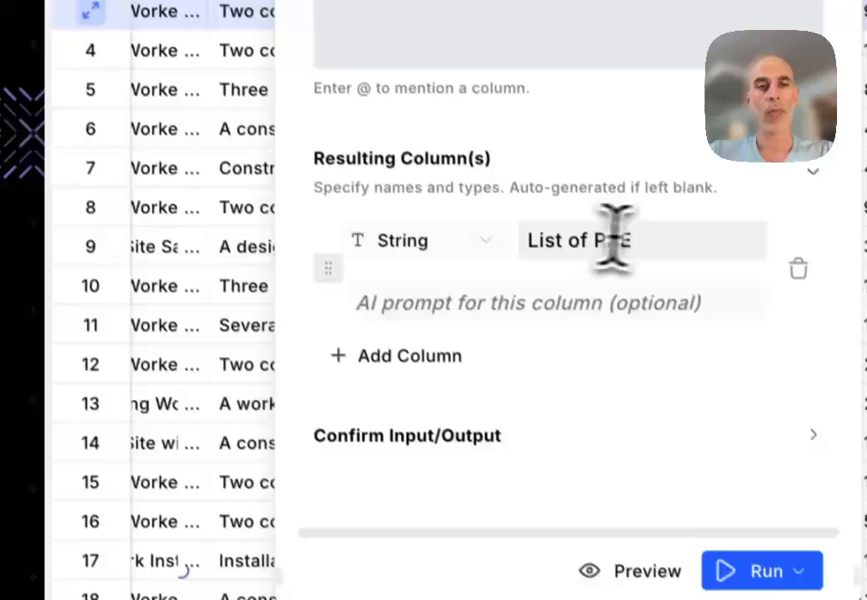
Rename the List of PPE result column to "Safe".
click(667, 429)
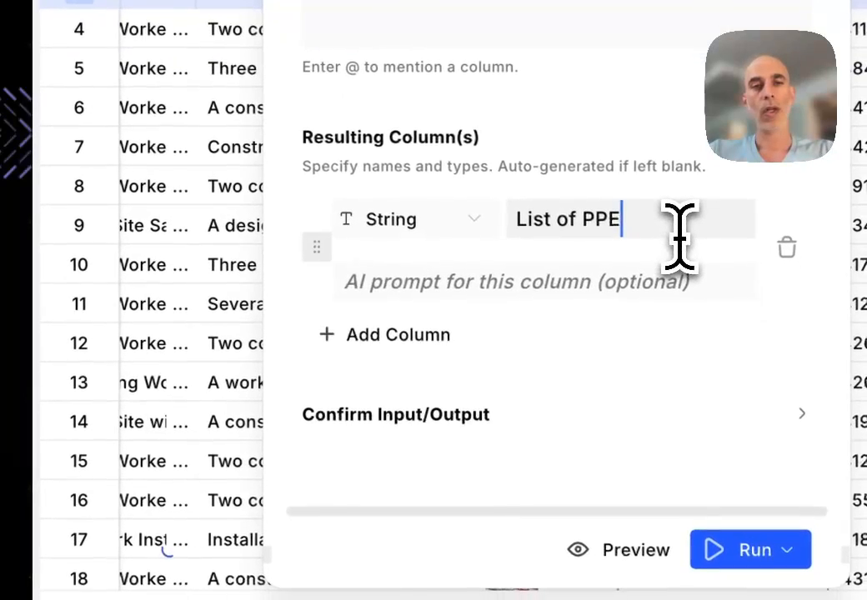
key(BackSpace)
key(BackSpace)
key(BackSpace)
key(BackSpace)
key(BackSpace)
key(BackSpace)
key(BackSpace)
key(BackSpace)
key(BackSpace)
key(BackSpace)
key(BackSpace)
text(Safe)
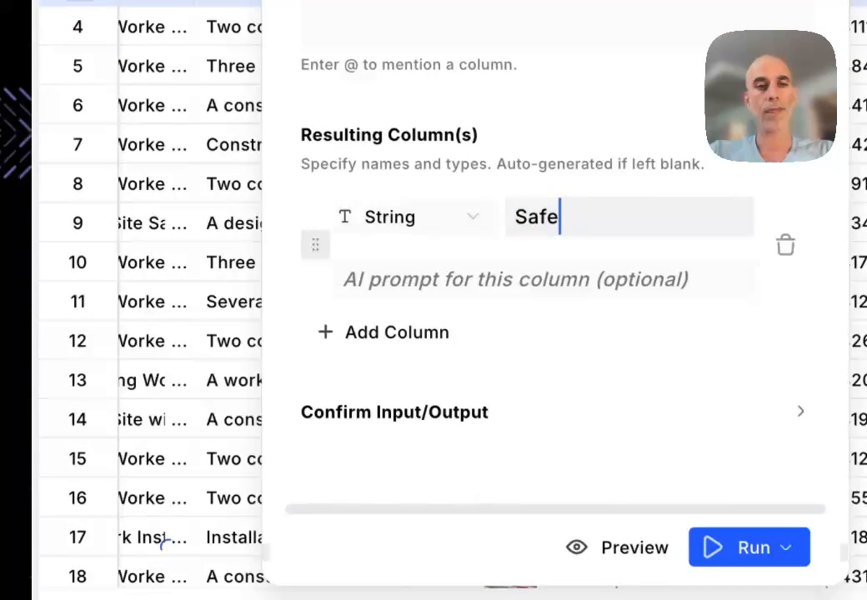
click(528, 290)
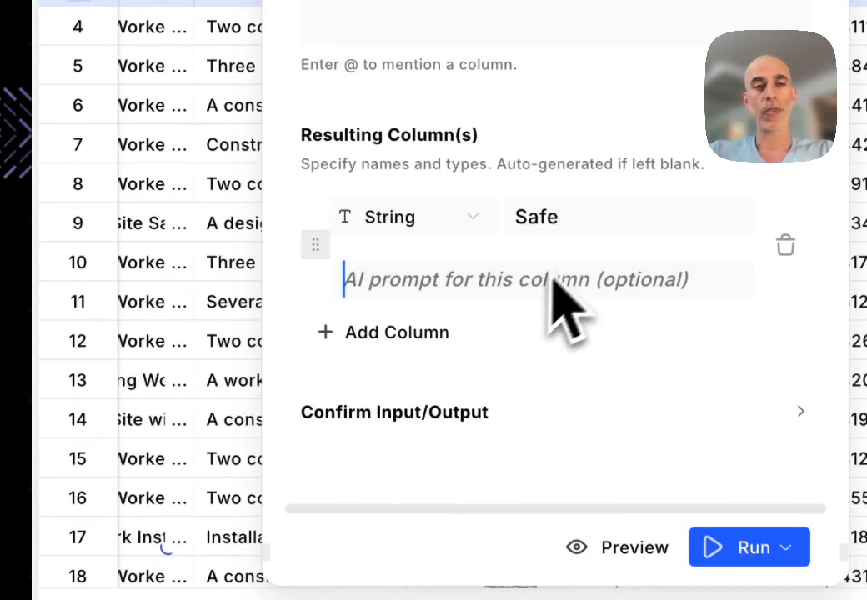
click(590, 221)
key(BackSpace)
key(BackSpace)
key(BackSpace)
key(BackSpace)
text(Safe)
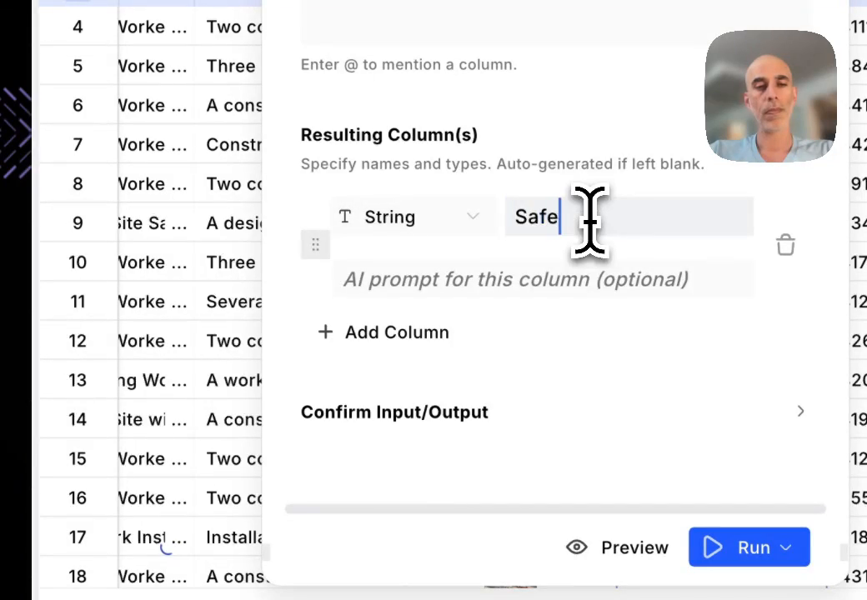
Set the AI prompt of the Safe result column to "true or false".
click(353, 283)
text(tru)
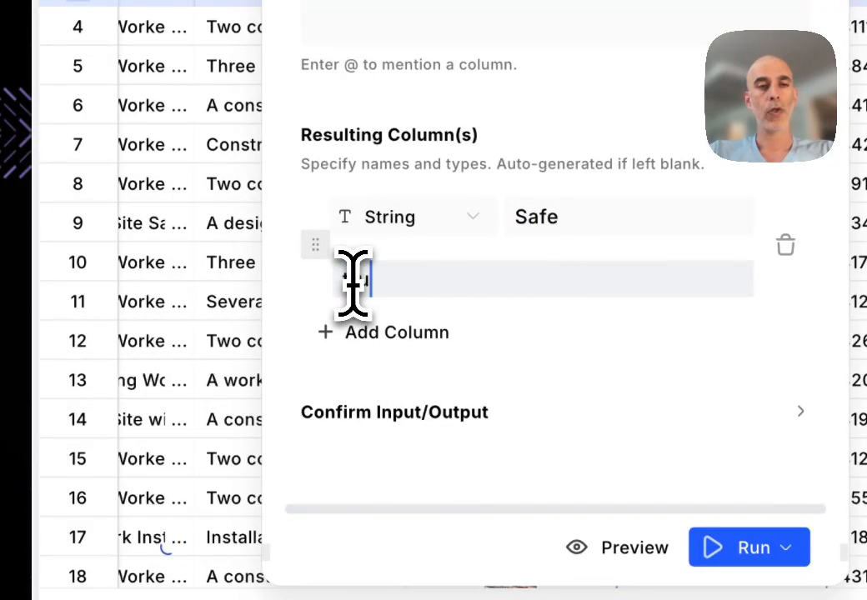
text(e or false)
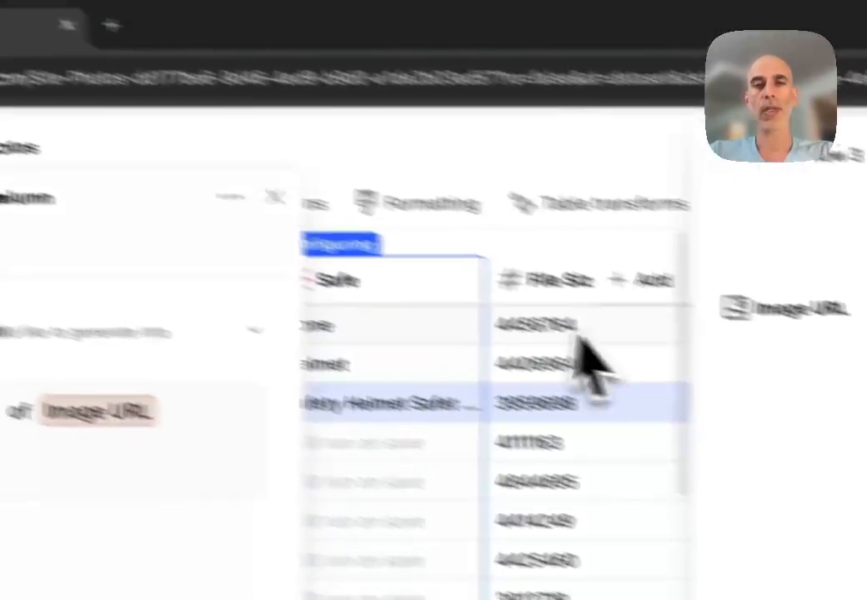
Rerun the Safe column on the second row and open that row's details to compare the result with its photo.
scroll(625, 345, left, 3)
scroll(637, 349, right, 2)
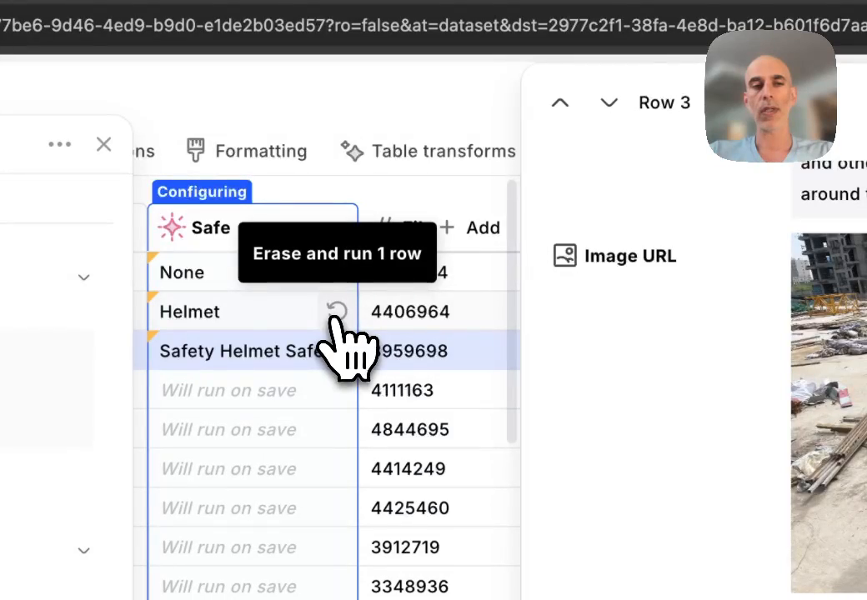
click(337, 312)
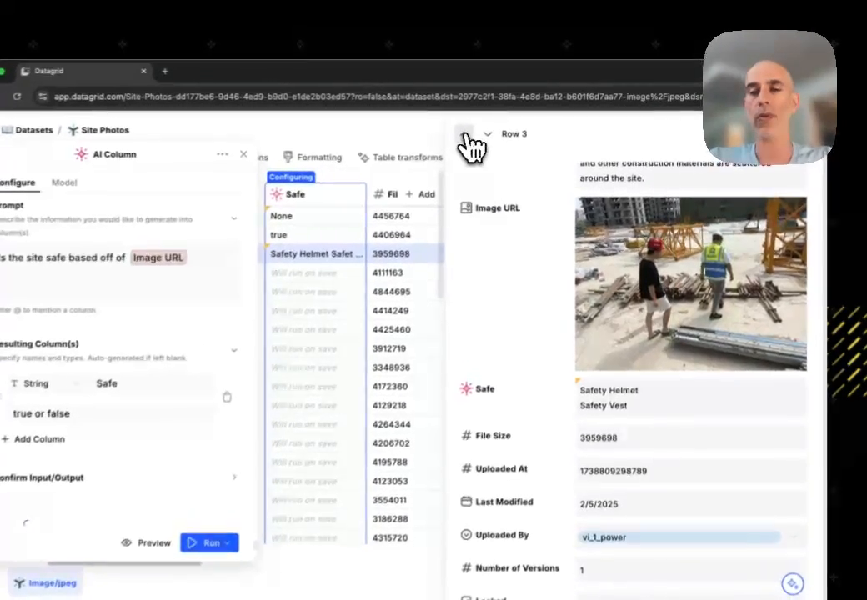
click(463, 135)
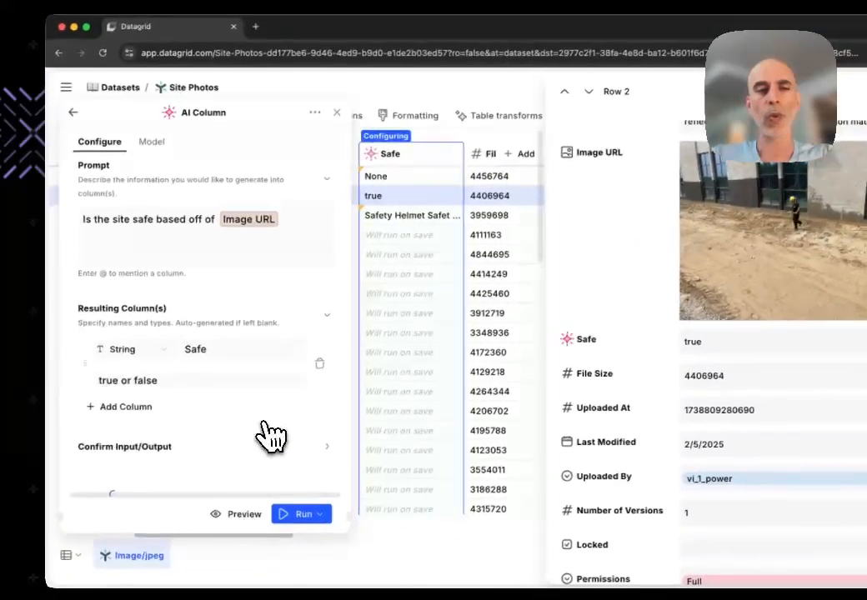
Add a String result column "Explain" with the prompt "Explain why the site is safe or not" and rerun the second row.
click(129, 407)
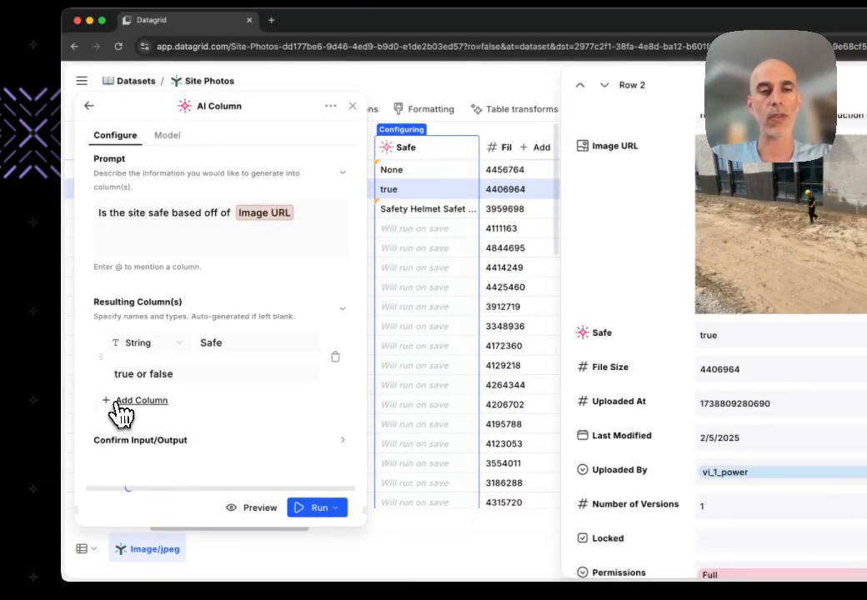
click(218, 403)
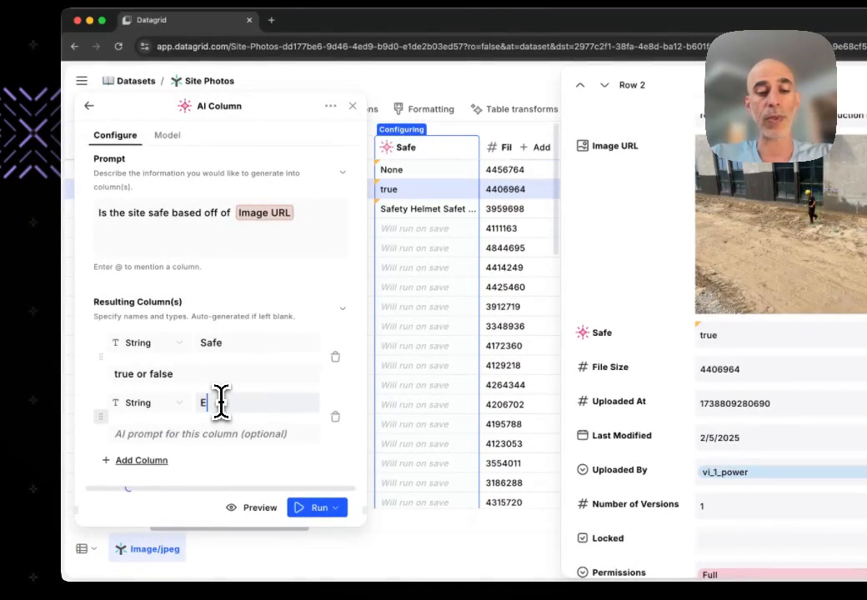
text(Exo)
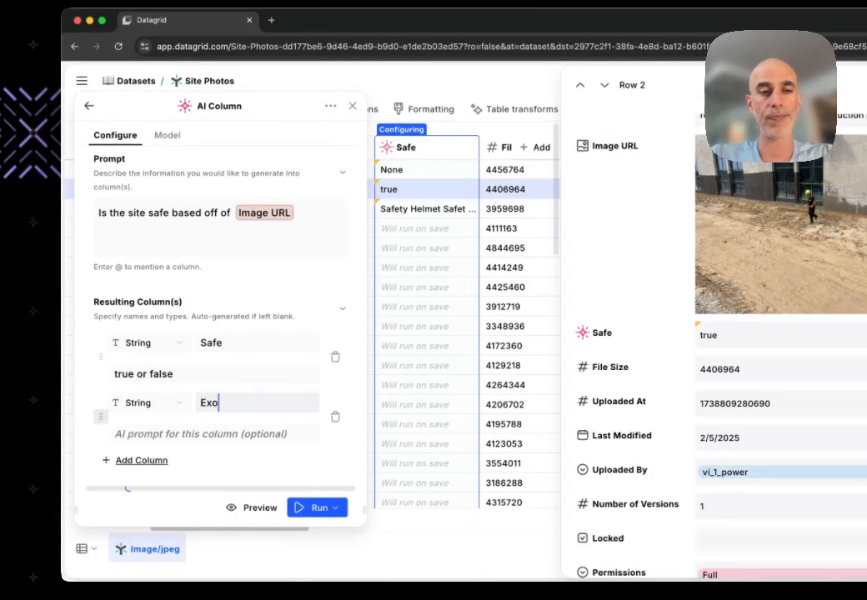
text(lain)
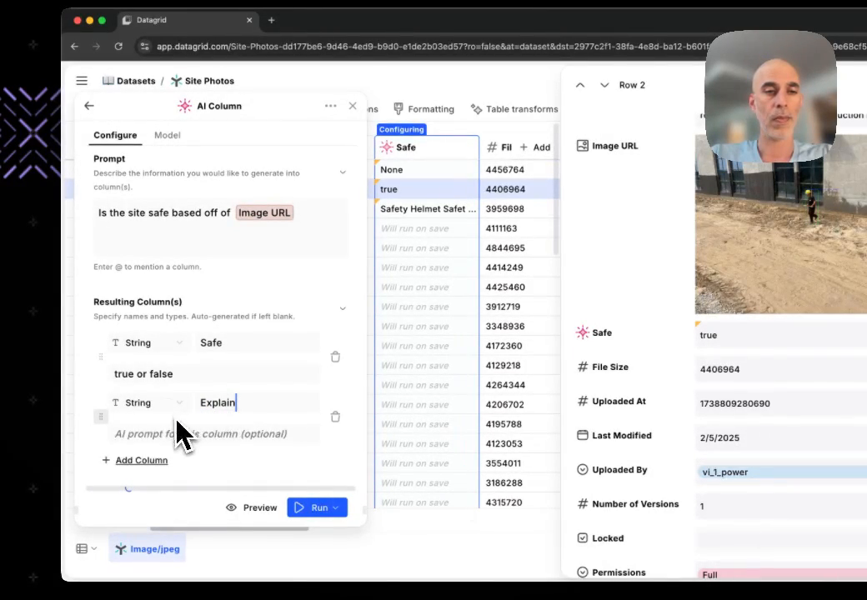
click(175, 434)
text(Ex)
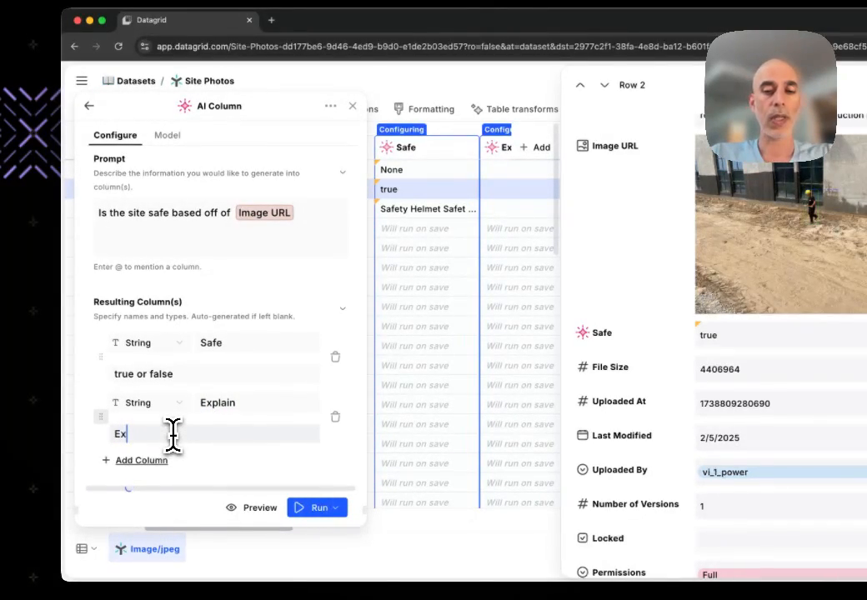
text(plain why the )
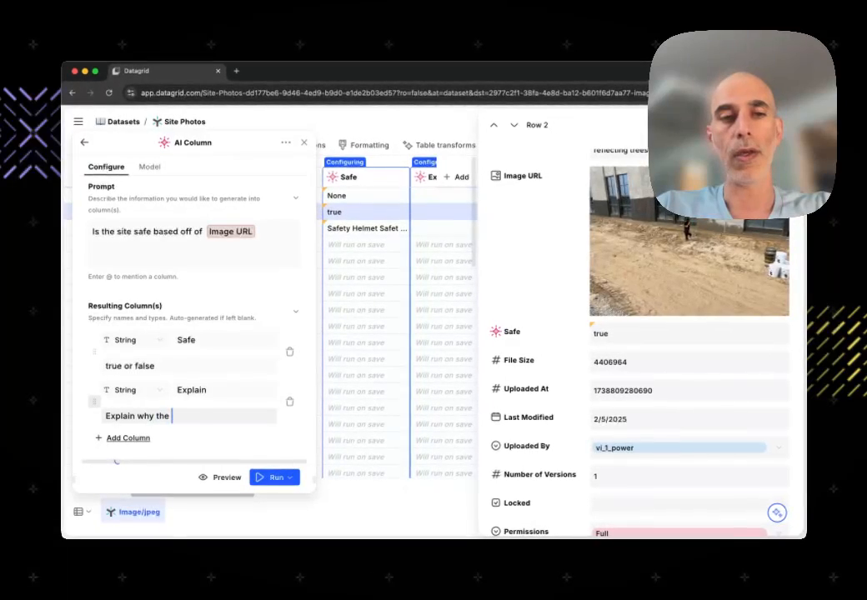
text(site is safe or not)
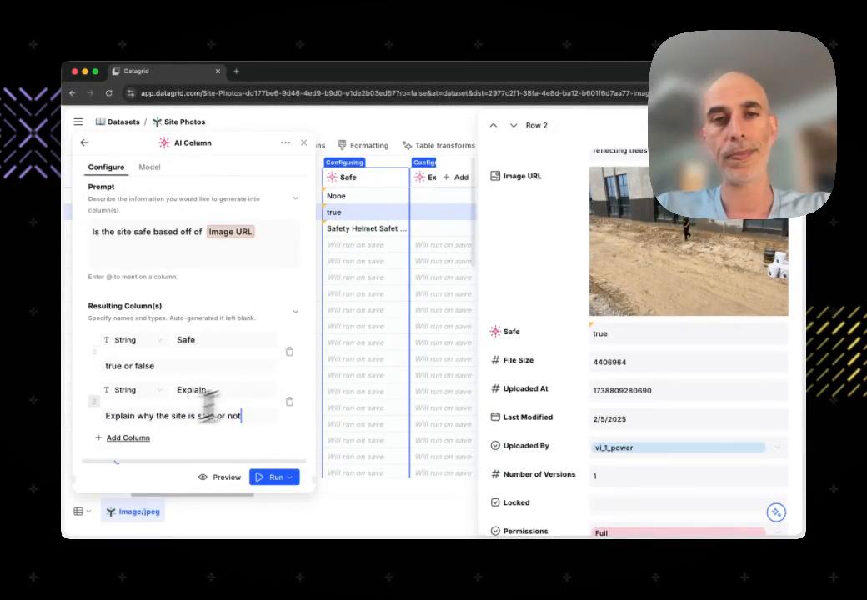
click(400, 214)
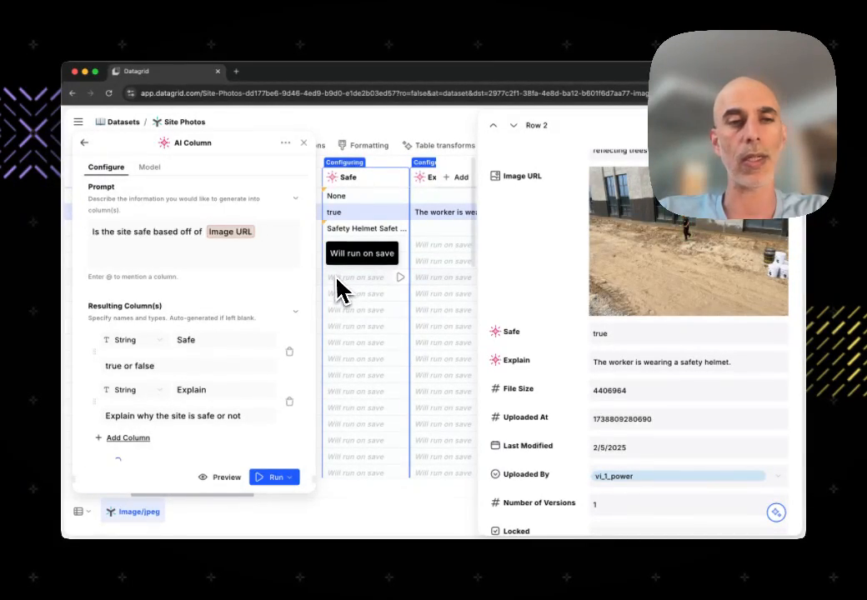
Extend the main prompt with ". Specifically consider:" and the starred list items "Helmets", "Footwear" and "Harneses if necessary".
click(250, 232)
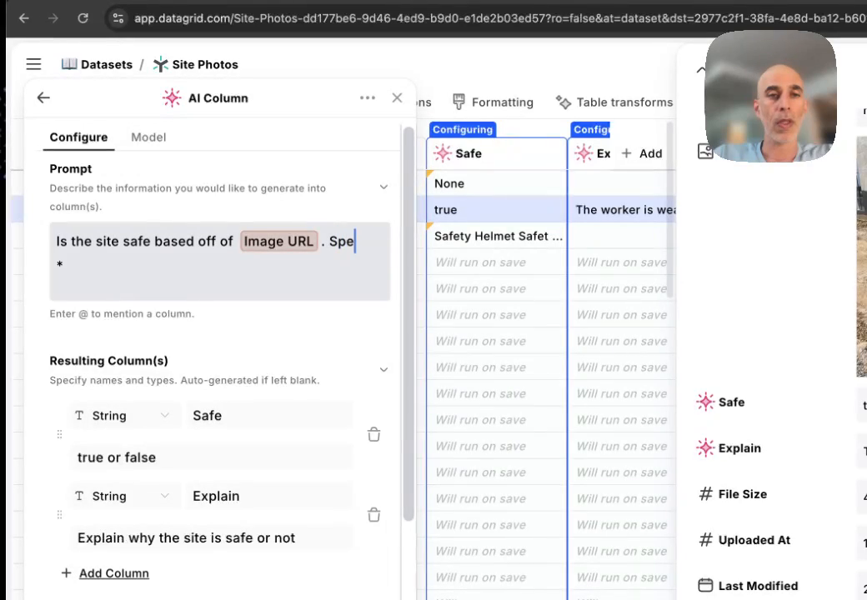
text(fically consider:)
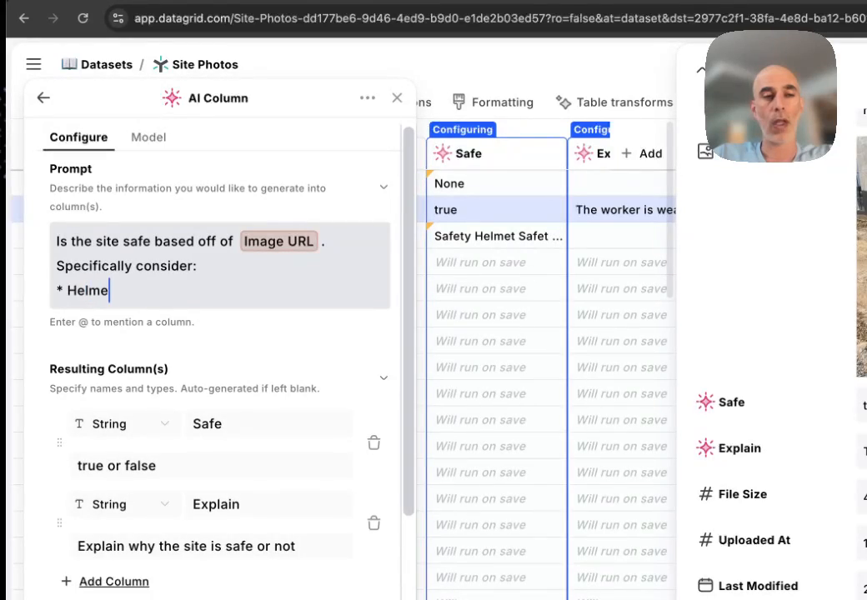
key(Return)
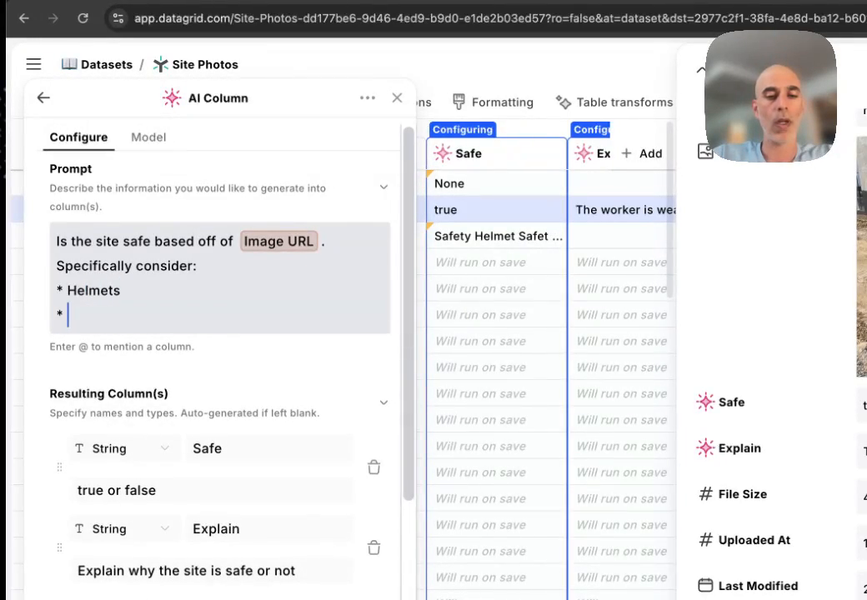
text(* Footwear)
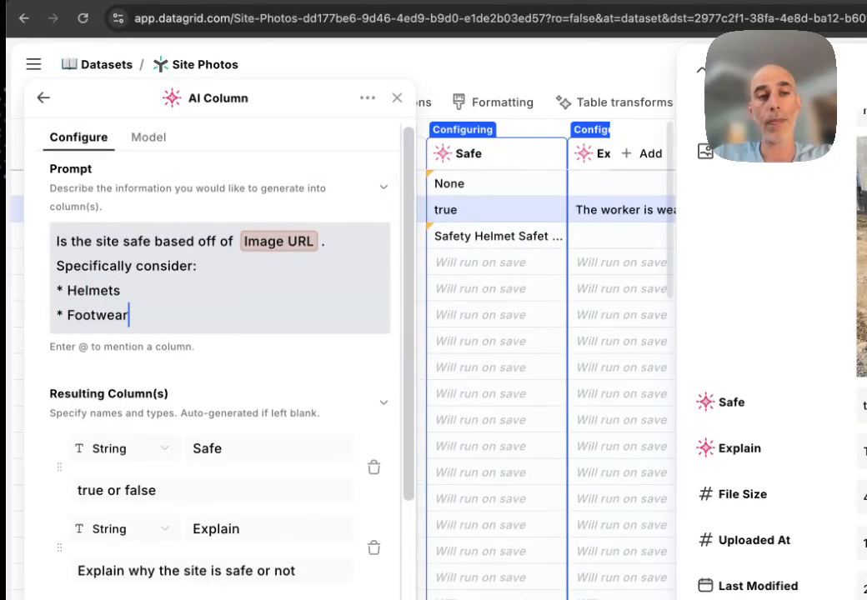
key(Return)
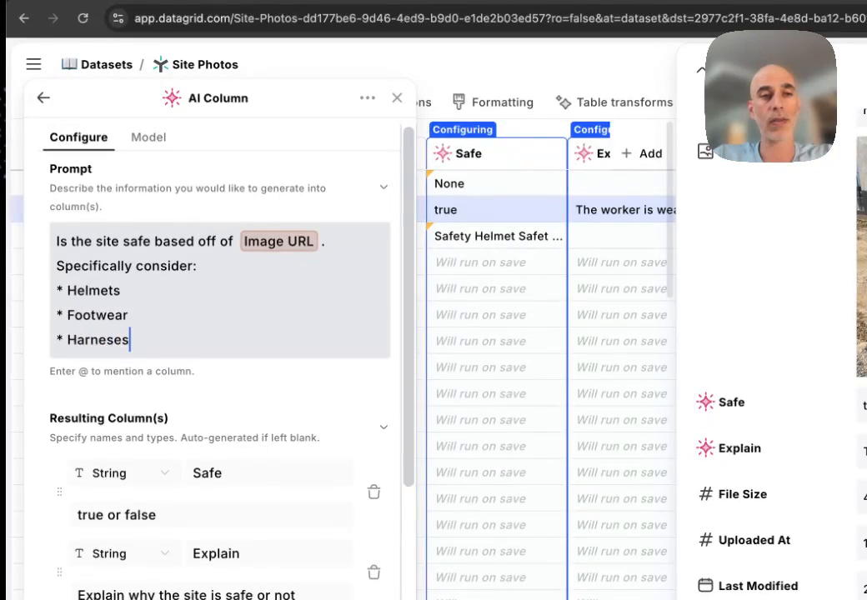
text(* Harneses if necess)
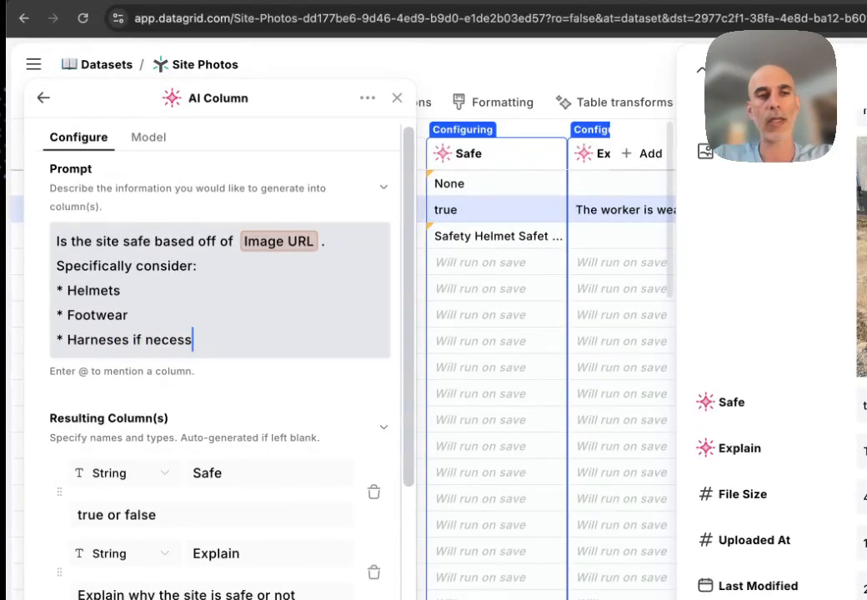
text(ary)
key(Return)
Add "* High viz equipment" as the last item of the prompt's safety list.
scroll(413, 341, down, 2)
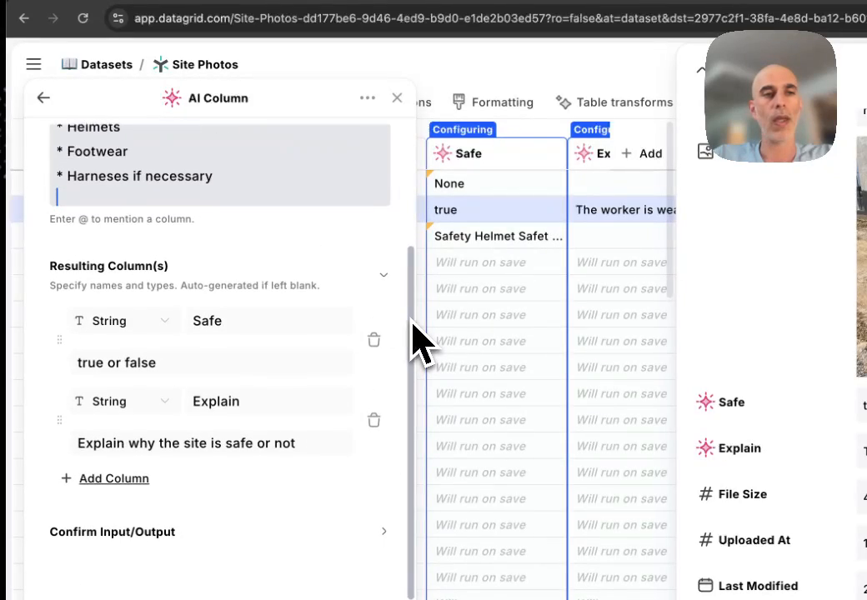
scroll(412, 341, up, 1)
scroll(412, 341, up, 1)
text(* )
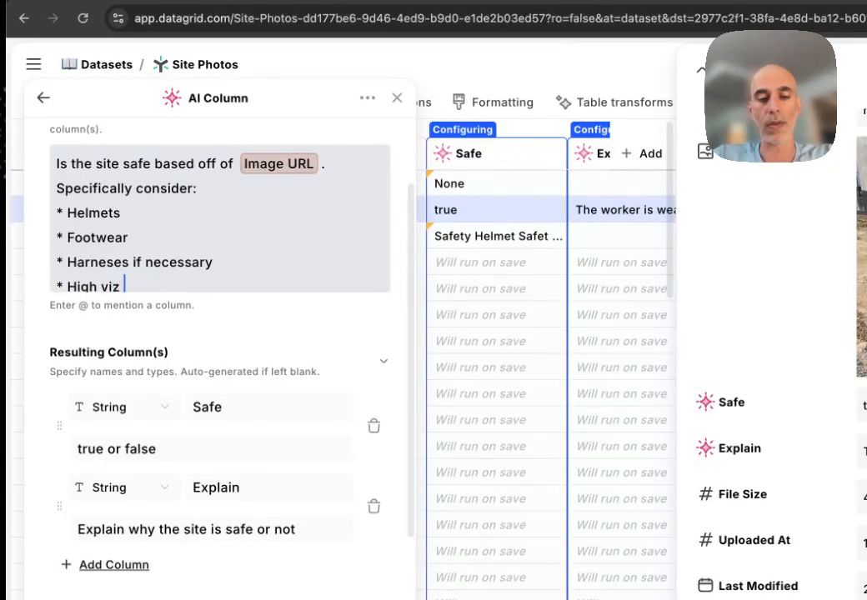
text(High viz equipmen)
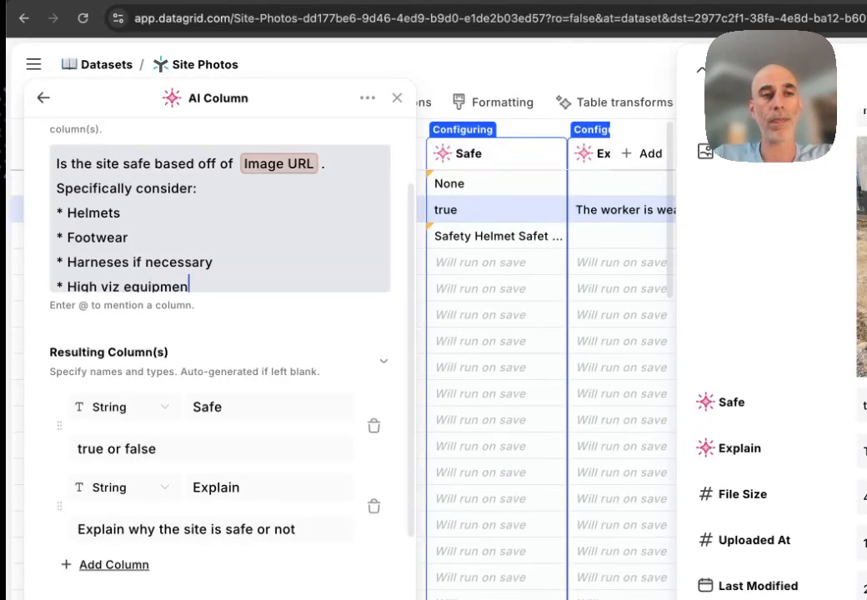
text(t)
scroll(220, 358, down, 2)
scroll(220, 358, up, 1)
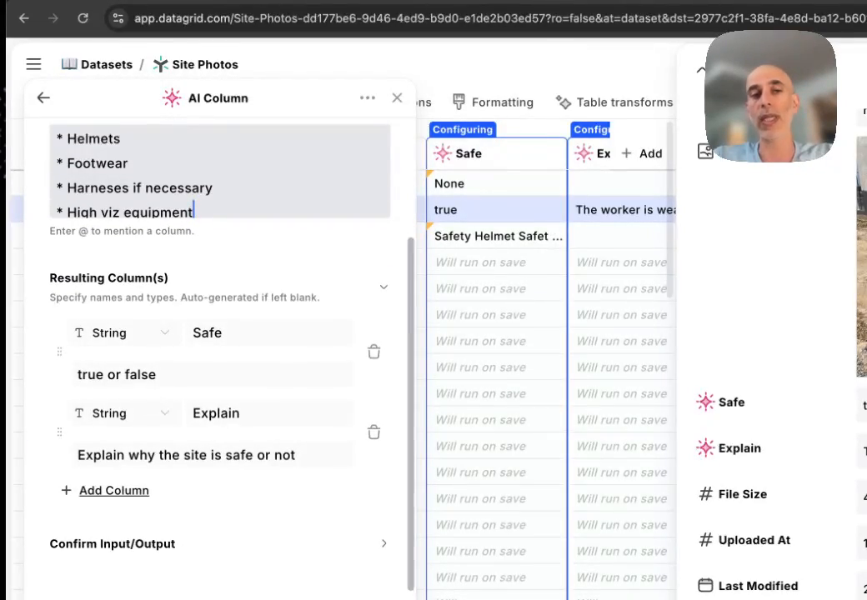
scroll(220, 359, up, 4)
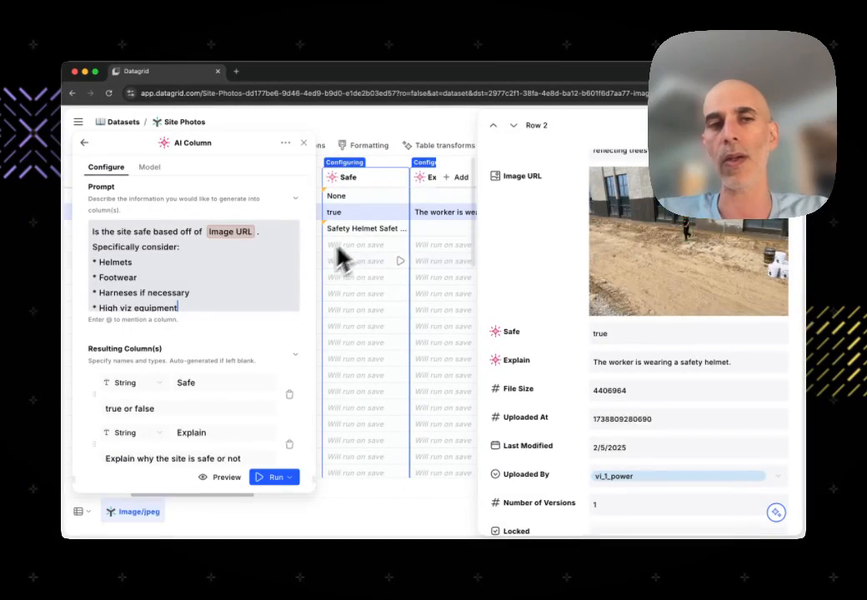
Rerun the Safe column on the second and first rows with the extended prompt, and close the row details.
click(400, 215)
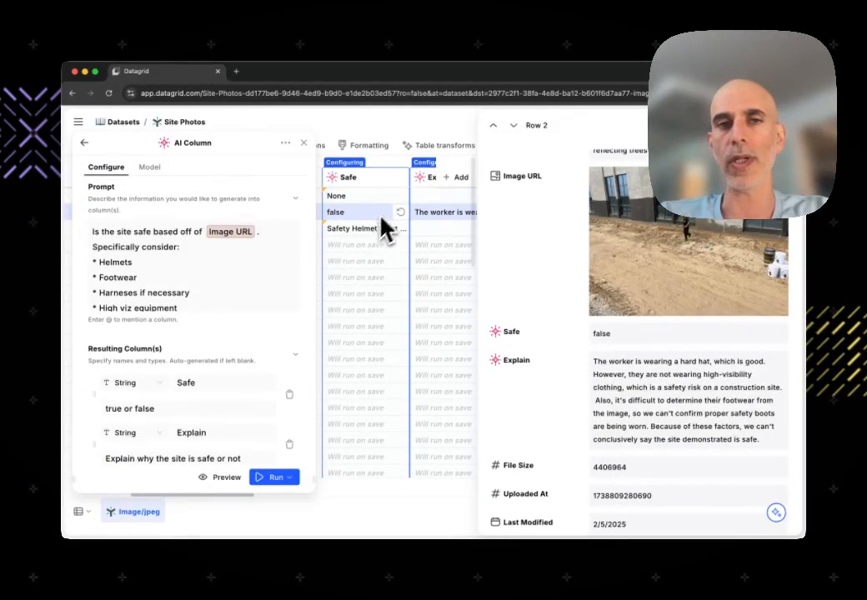
click(403, 197)
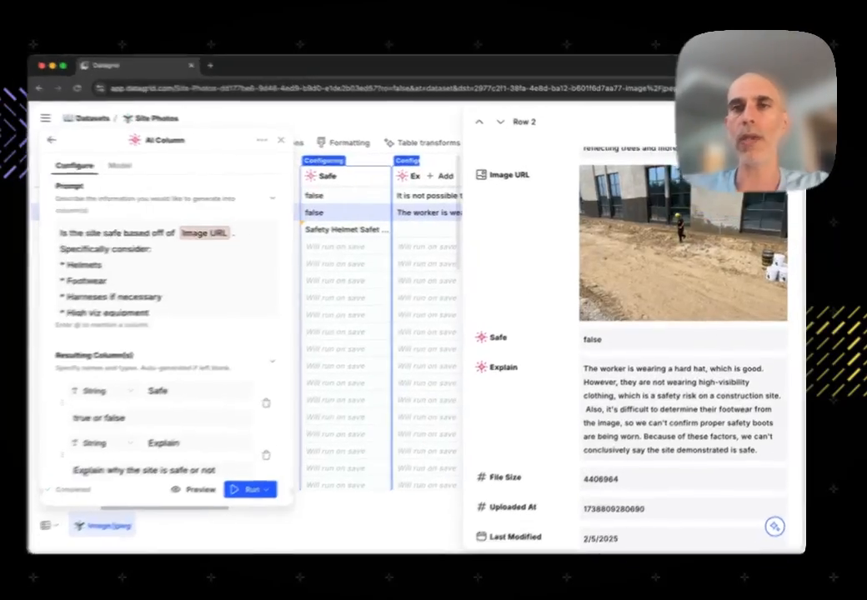
click(785, 125)
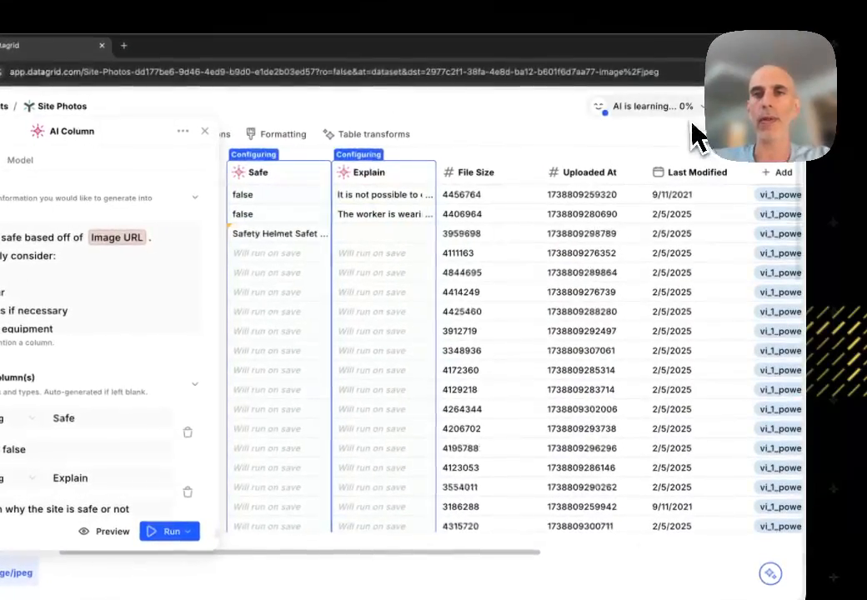
Save the pending dataset changes, confirming the credit use, and close the AI Column dialog.
click(771, 107)
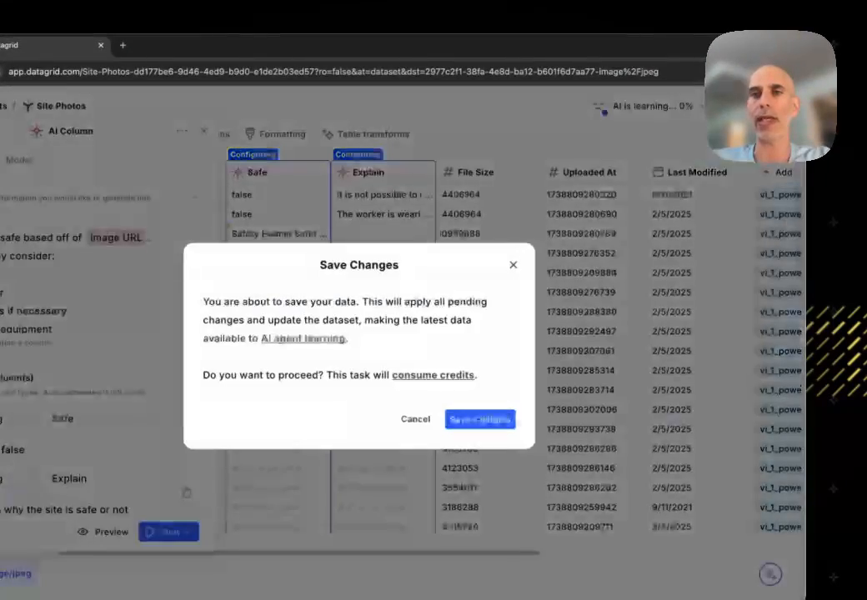
click(478, 420)
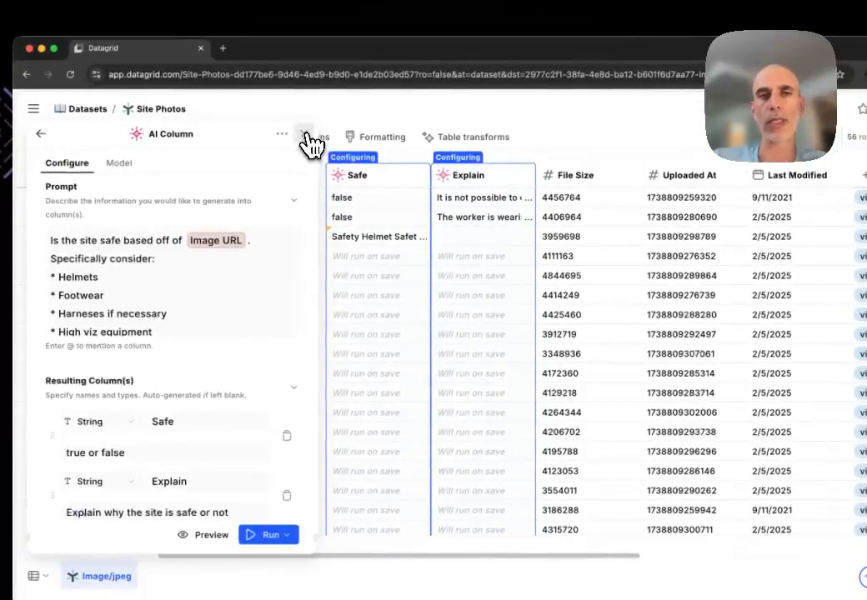
click(203, 131)
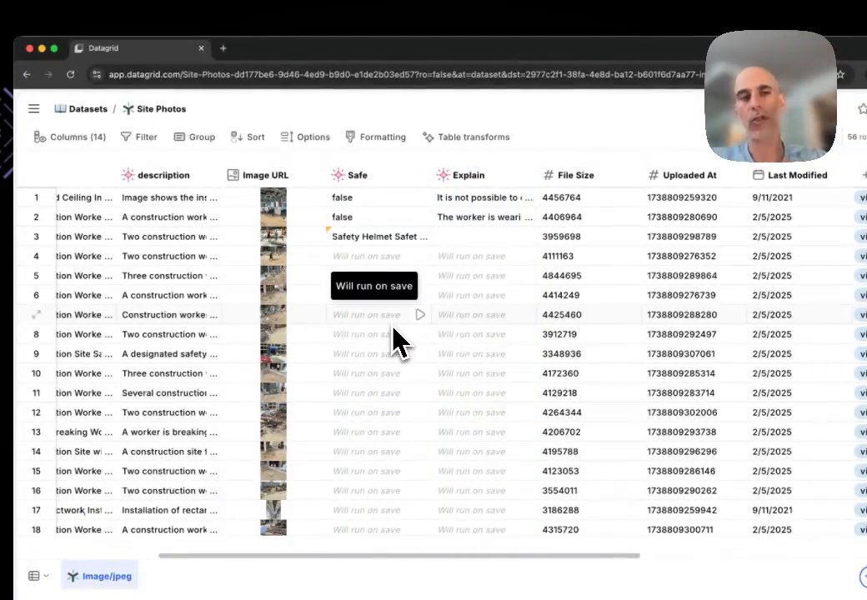